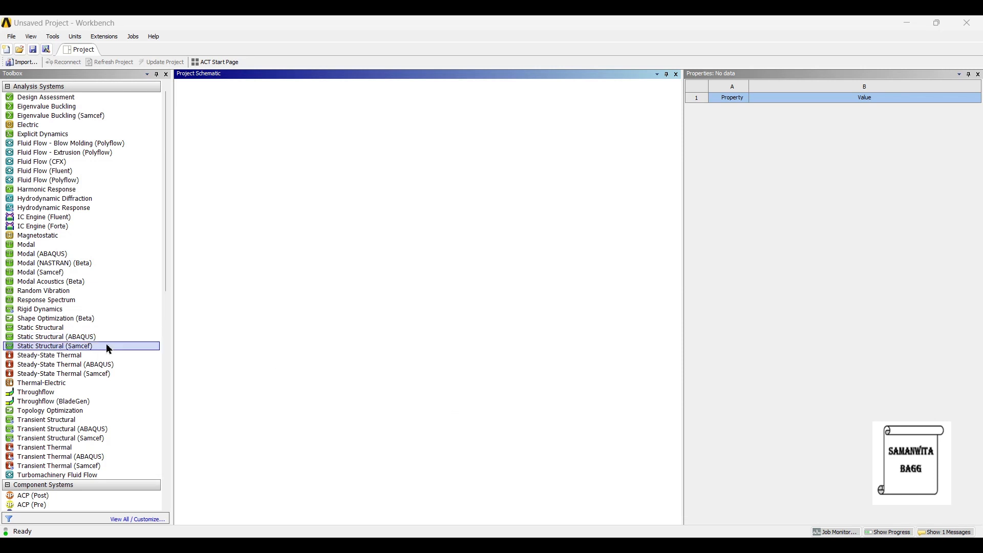
Create a Steady-State Thermal analysis system and open the General Materials library in its engineering data.
drag(85, 355, 233, 354)
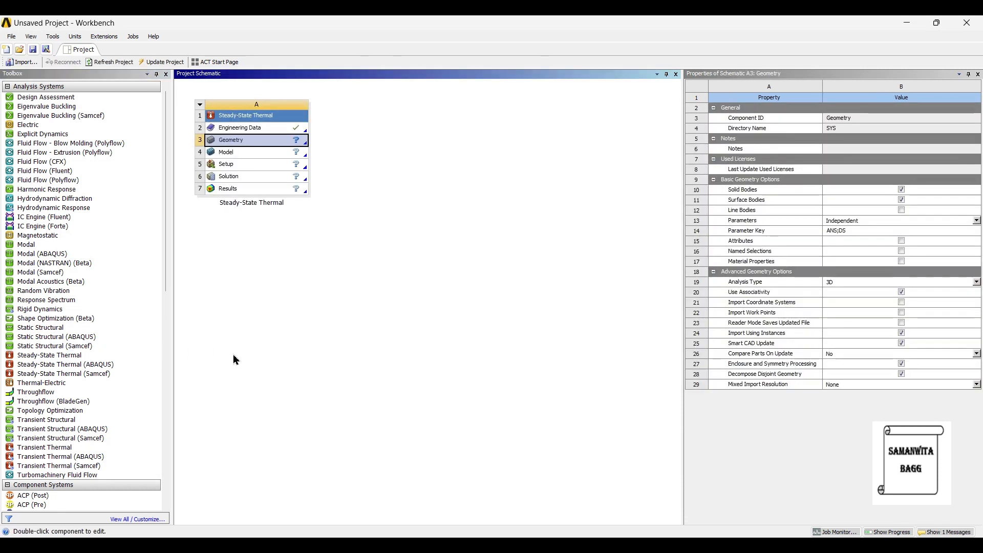
double_click(264, 128)
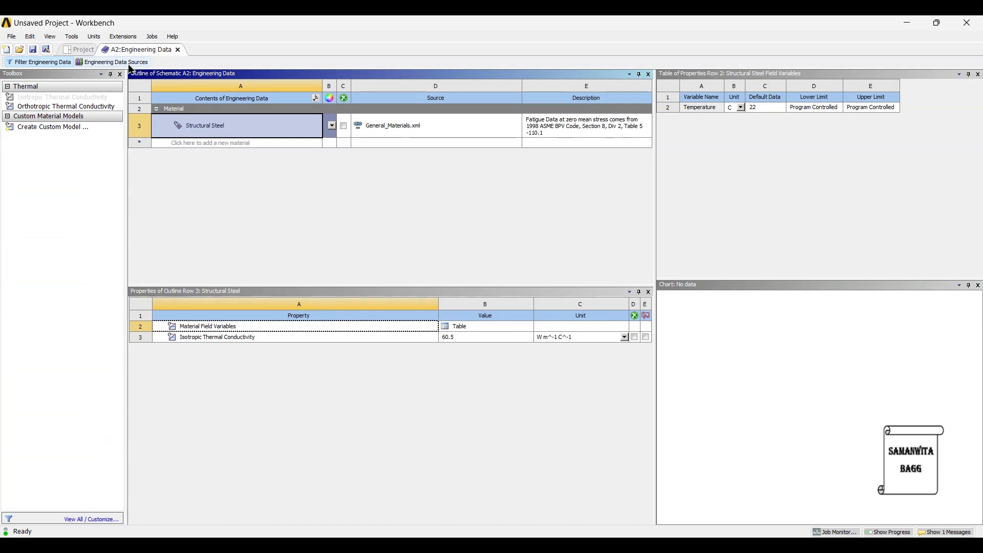
click(128, 63)
click(201, 121)
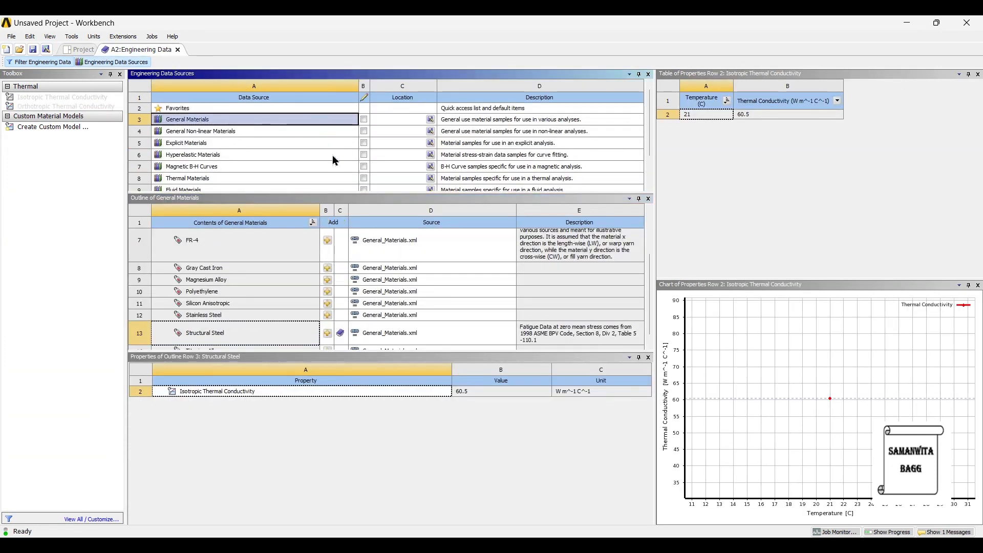
Add Stainless Steel, Titanium Alloy and Aluminum Alloy to the engineering data, and update the project.
scroll(300, 302, up, 3)
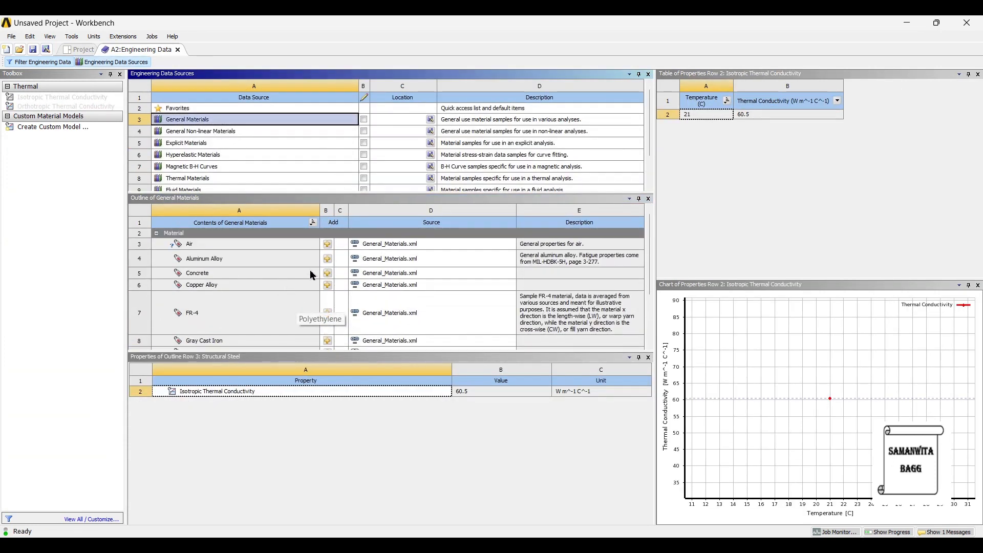
scroll(340, 280, down, 3)
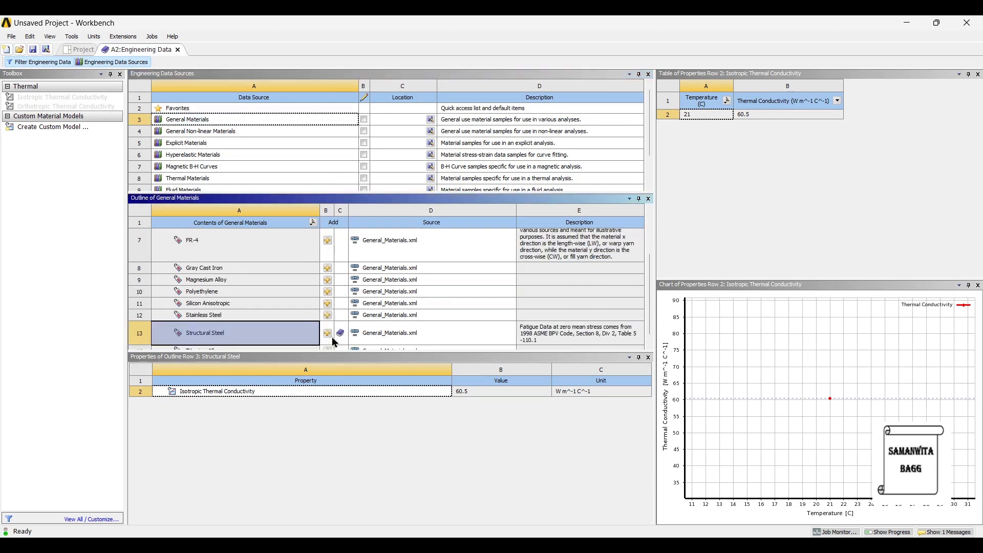
click(327, 315)
scroll(334, 320, down, 1)
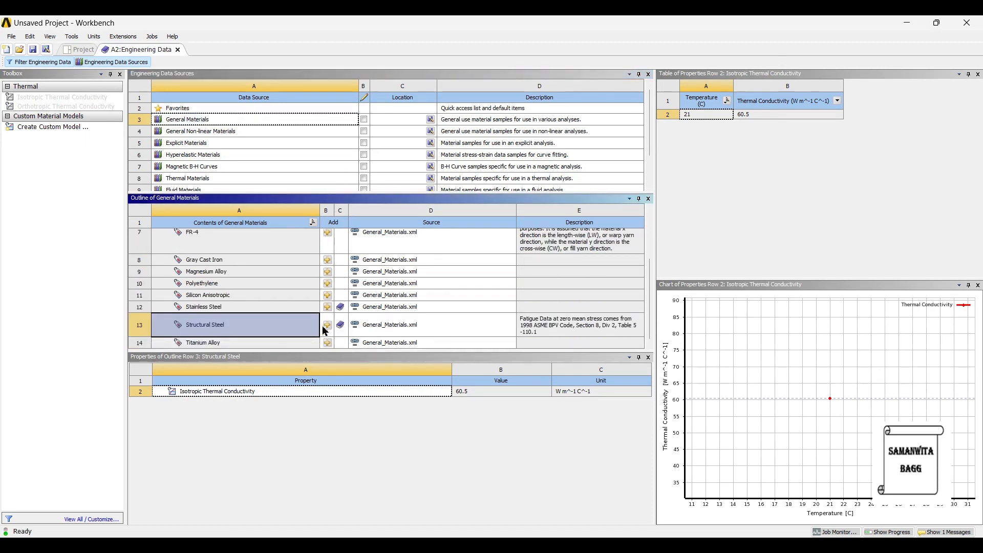
scroll(349, 341, up, 3)
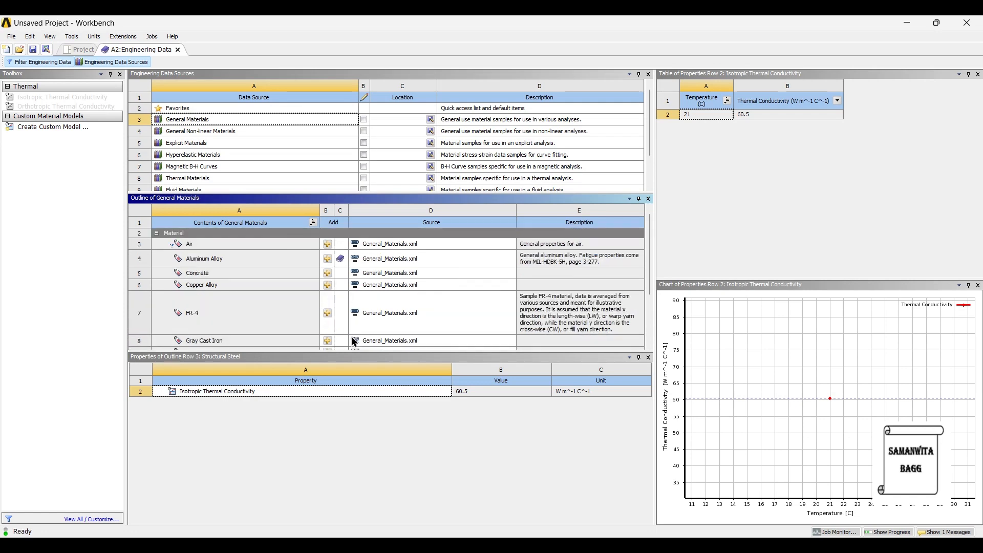
click(78, 50)
click(163, 62)
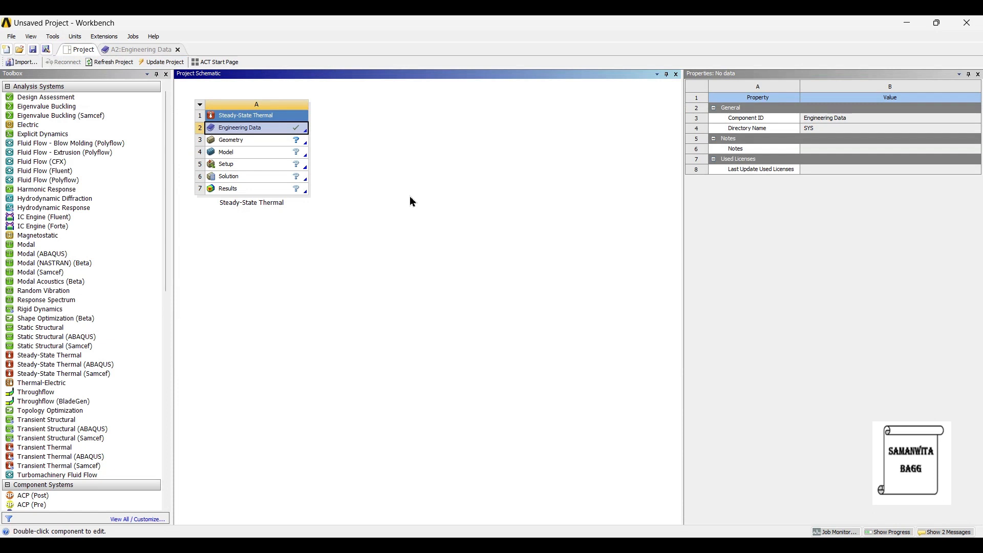
Import Leaf Spring.STEP as the system's geometry and open the model in Mechanical.
click(258, 146)
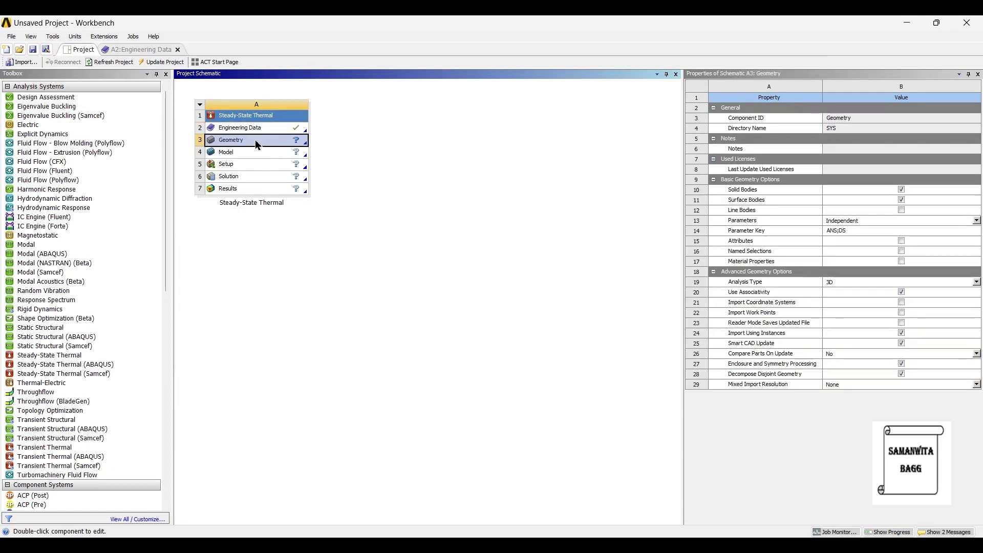
right_click(258, 145)
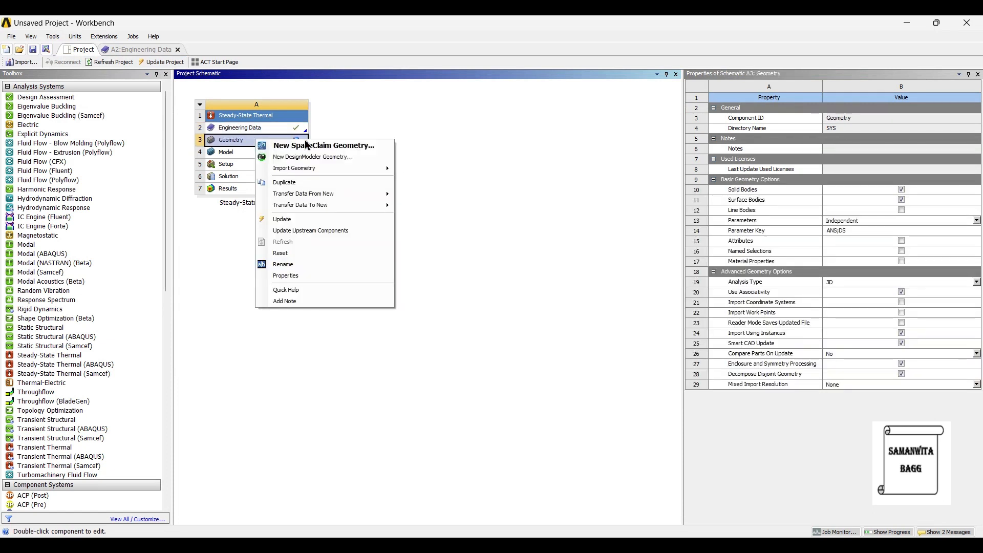
mouse_move(328, 169)
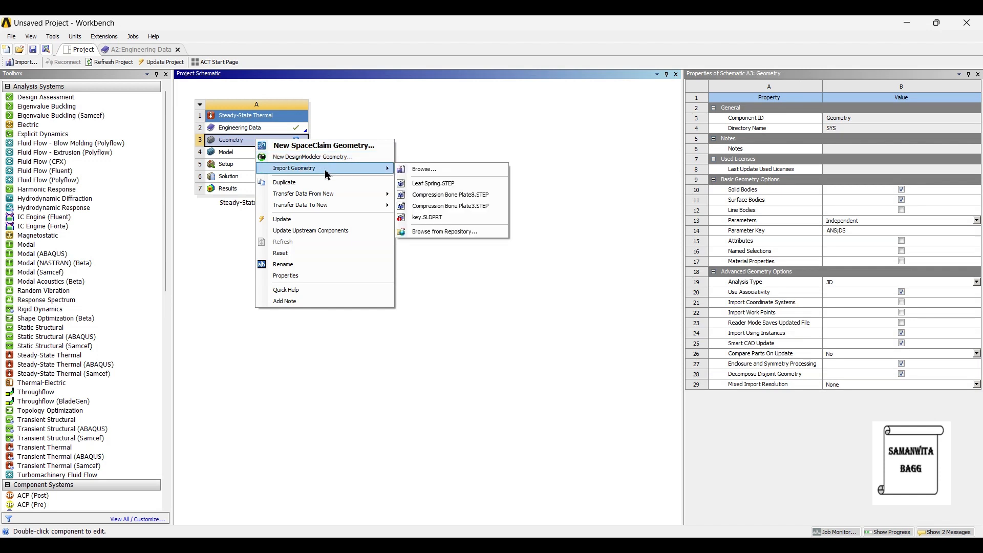
click(443, 184)
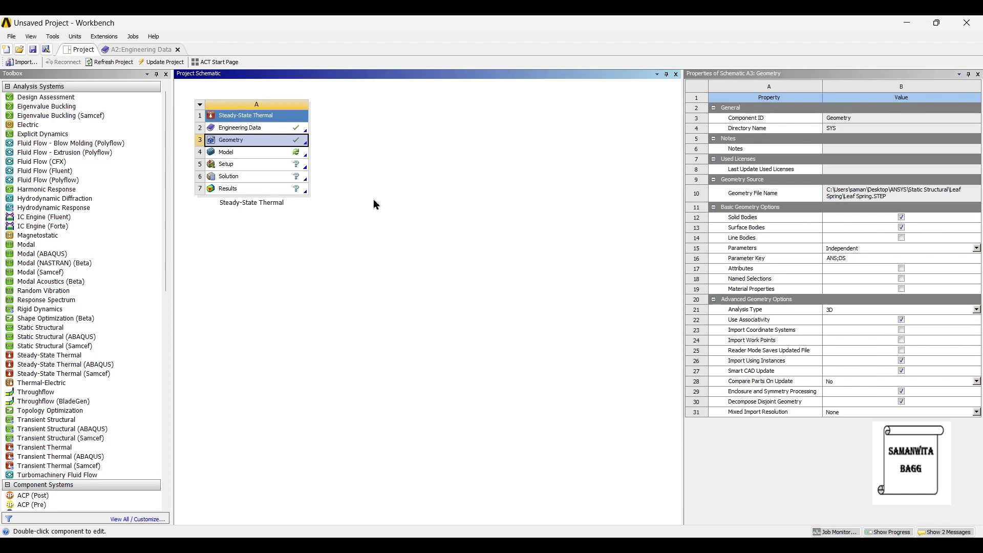
double_click(251, 157)
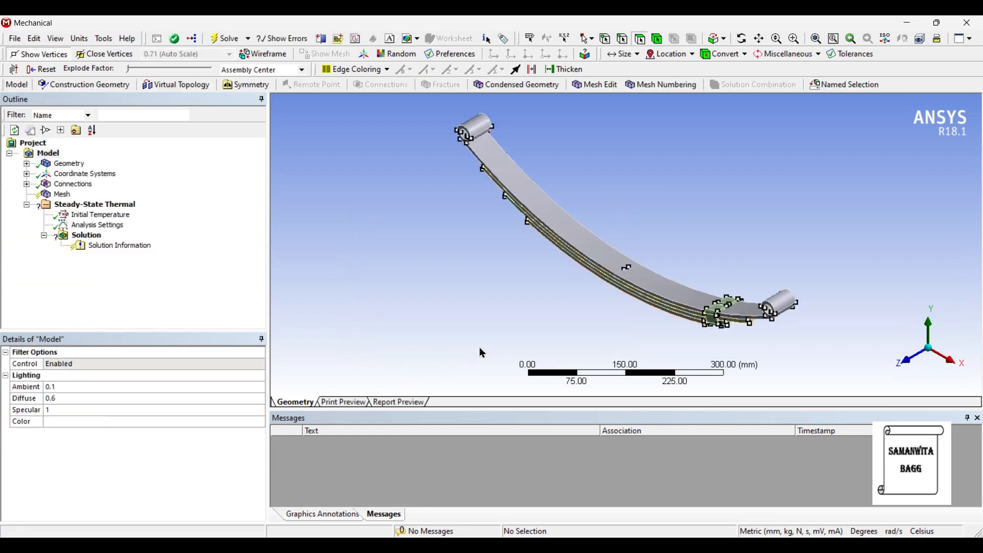
middle_drag(801, 347, 898, 317)
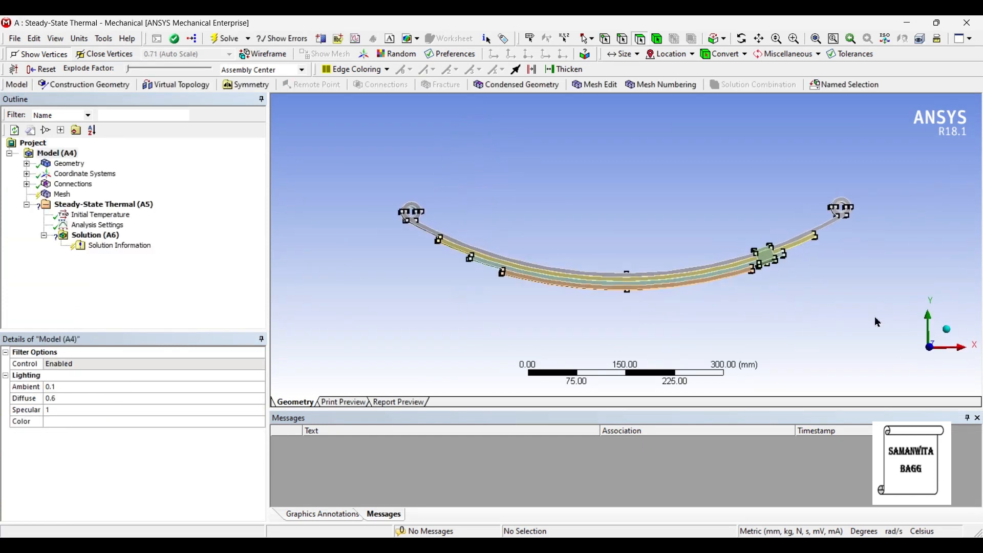
Assign Aluminum Alloy as the material of the leaf spring's bodies.
click(26, 164)
click(97, 174)
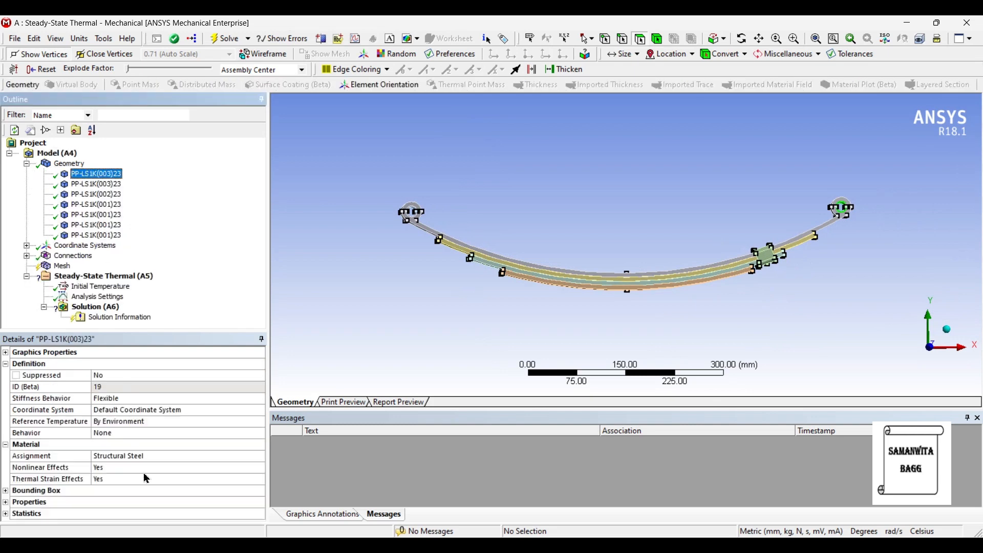
click(201, 457)
click(261, 457)
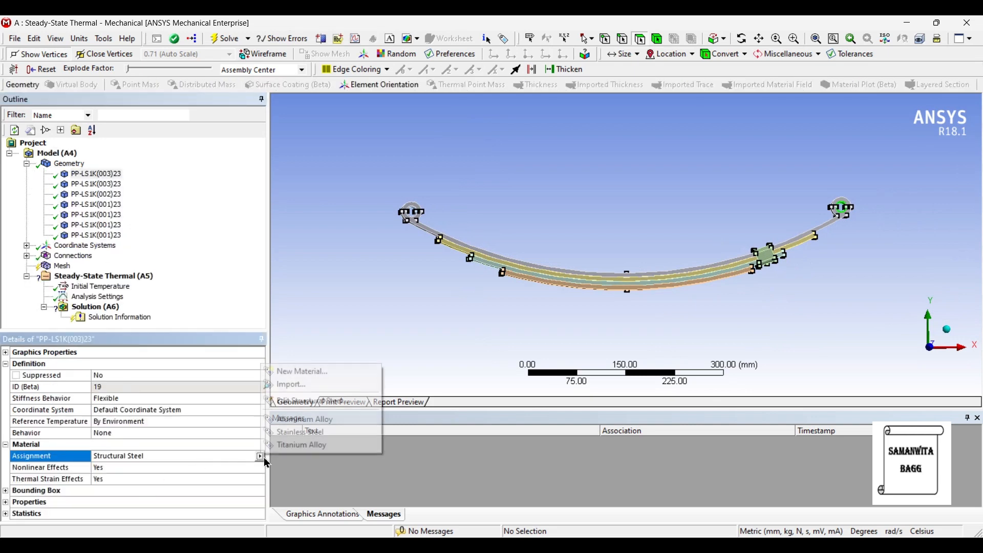
click(333, 420)
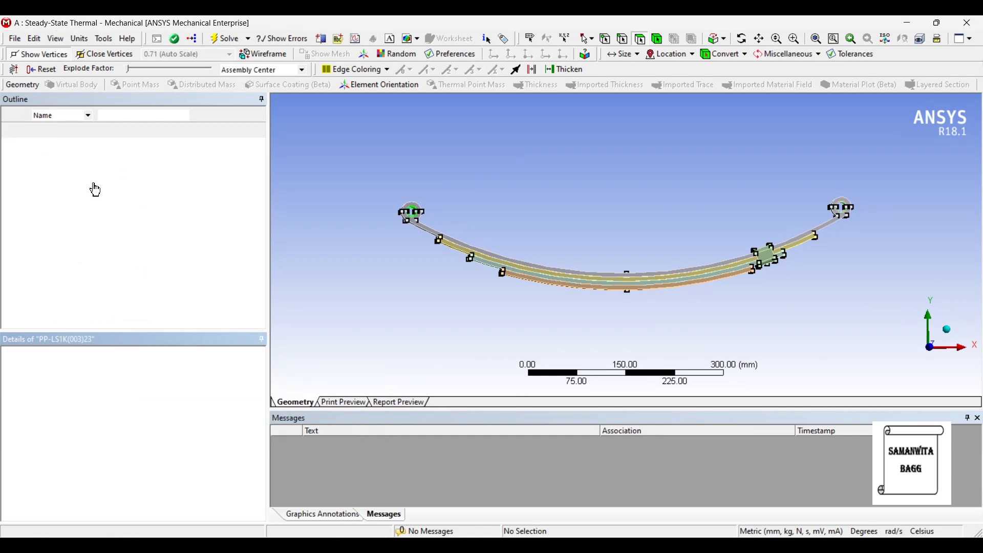
click(96, 214)
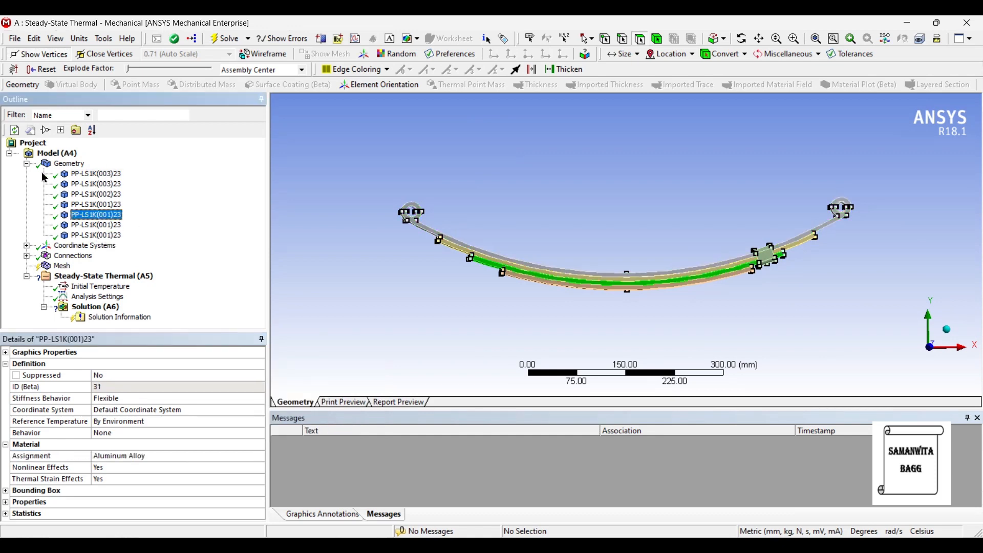
click(27, 164)
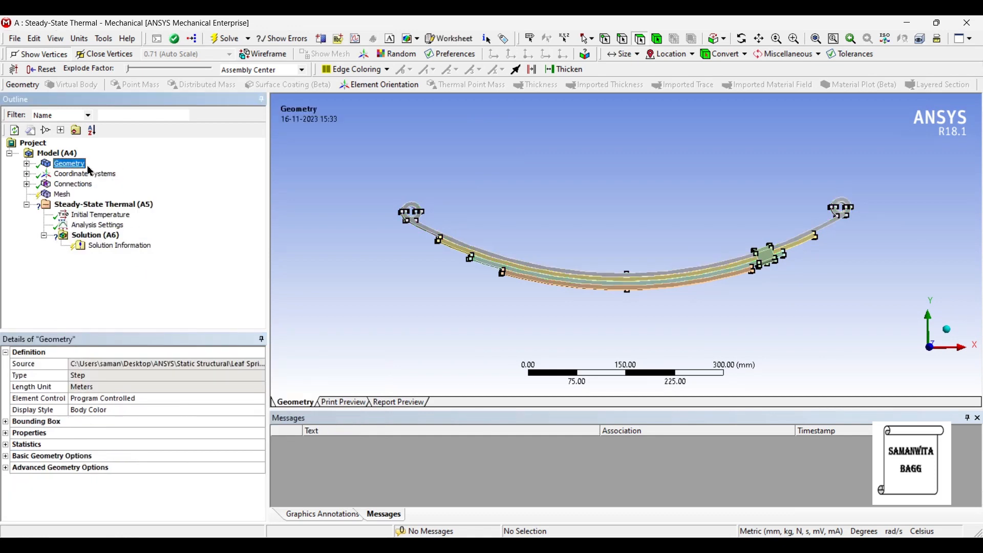
Set the mesh relevance center to Fine and generate the mesh.
click(62, 195)
click(6, 422)
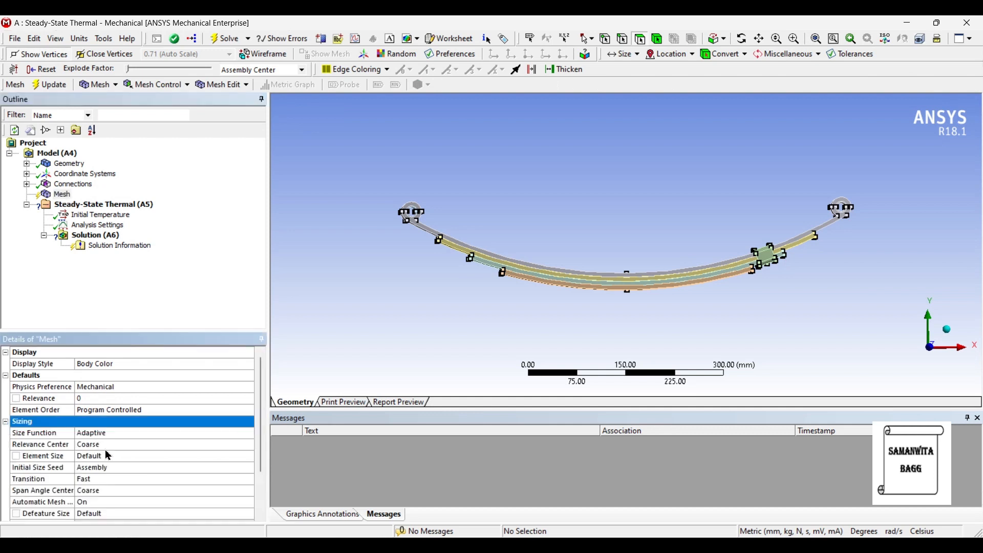
click(123, 445)
click(251, 444)
click(102, 468)
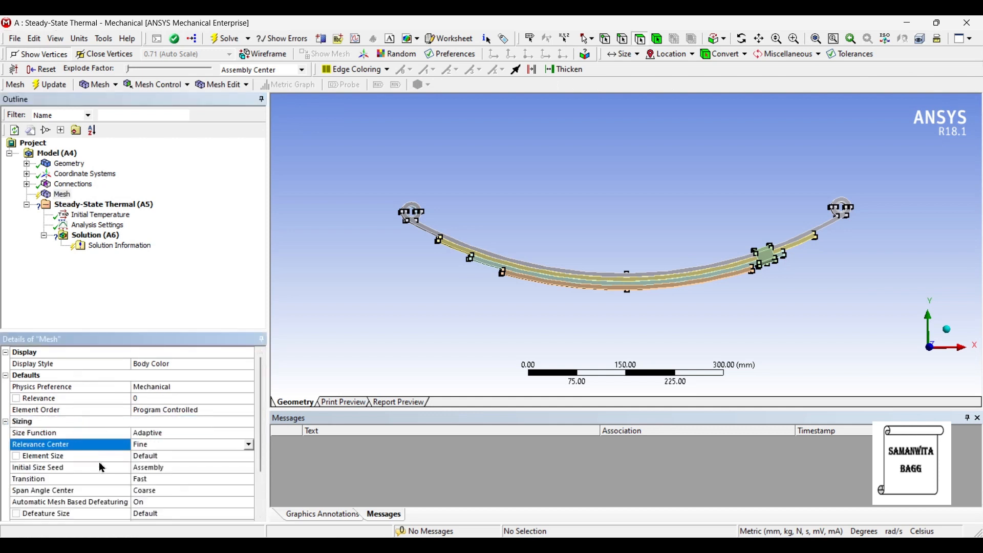
click(50, 85)
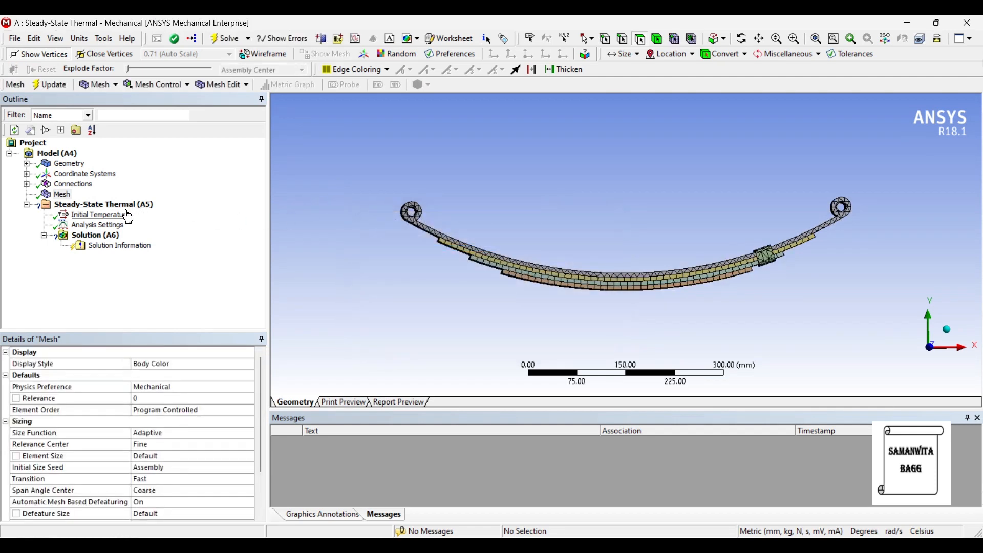
Apply a 250 °C temperature load to the four inner cylindrical faces of the leaf spring's two end eyes.
right_click(118, 206)
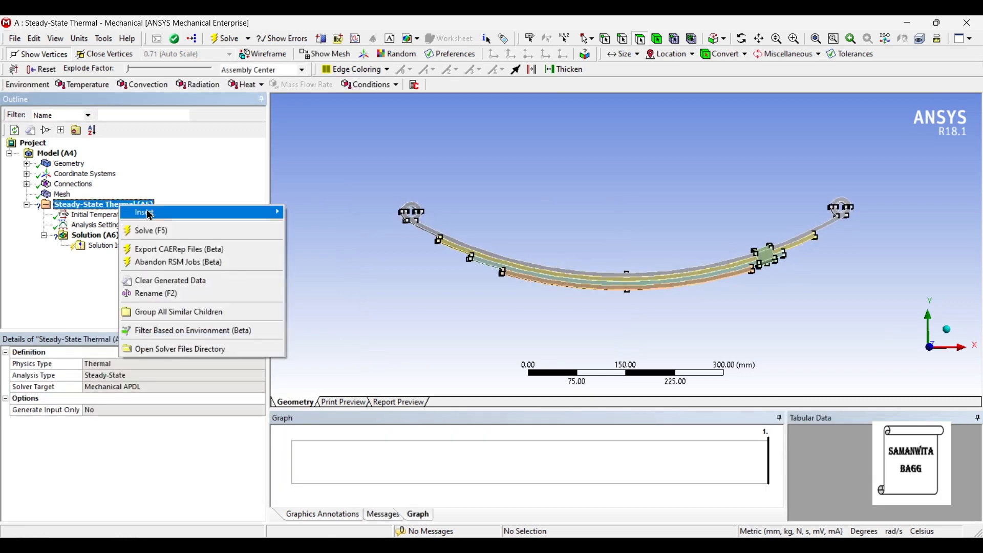
mouse_move(154, 212)
click(355, 250)
mouse_move(420, 256)
middle_down()
mouse_move(429, 228)
mouse_move(408, 245)
middle_up()
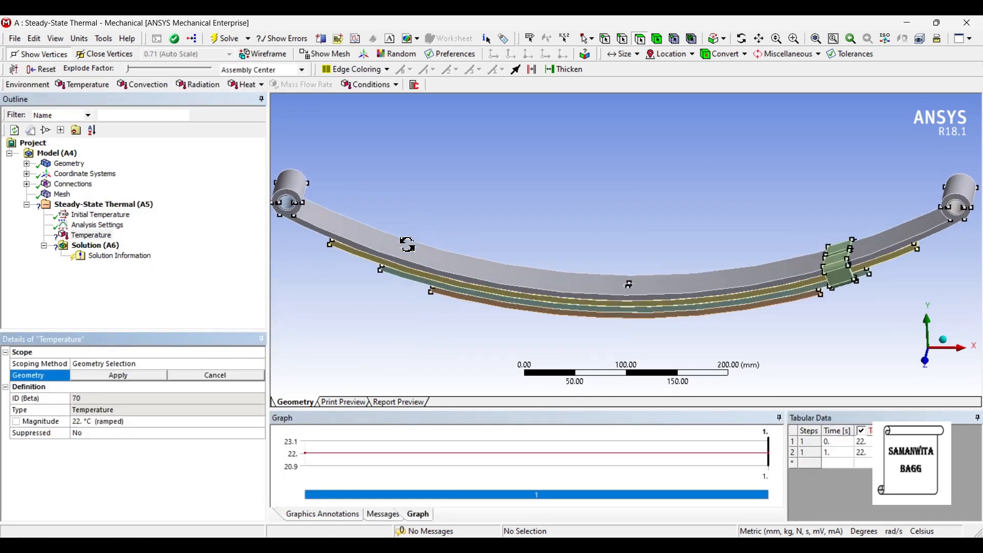
click(287, 202)
middle_drag(334, 205, 292, 209)
ctrl+click(291, 211)
ctrl+click(961, 165)
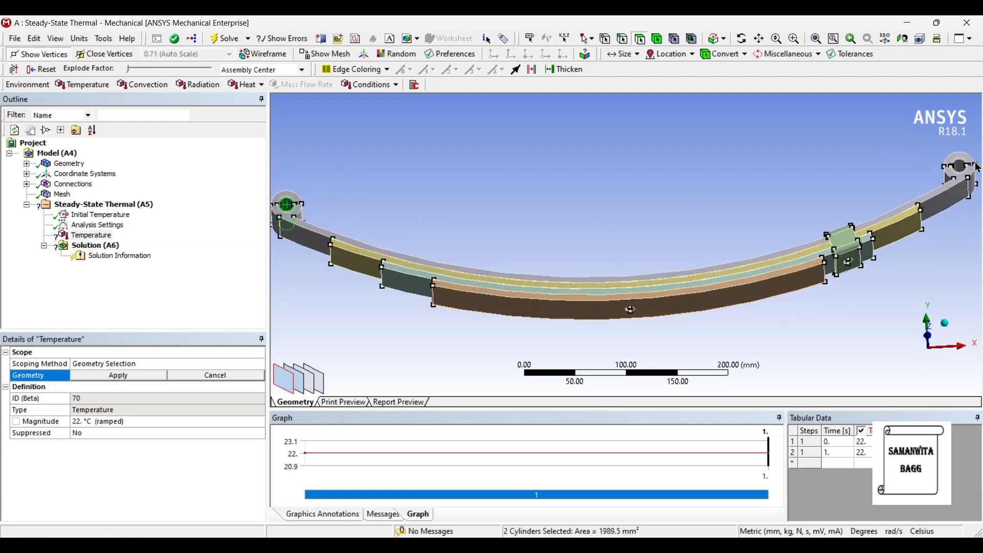
middle_drag(867, 193, 864, 236)
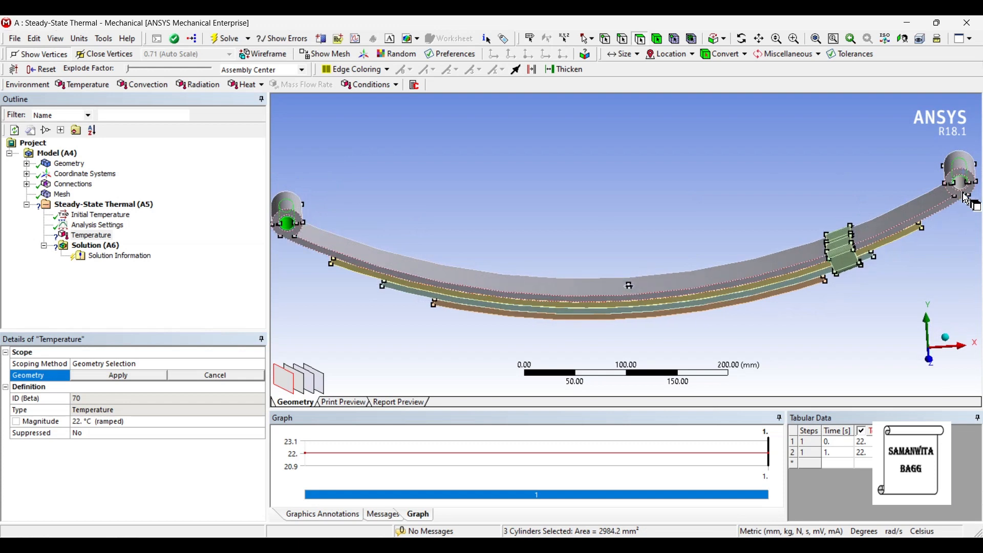
ctrl+click(962, 183)
scroll(611, 246, down, 1)
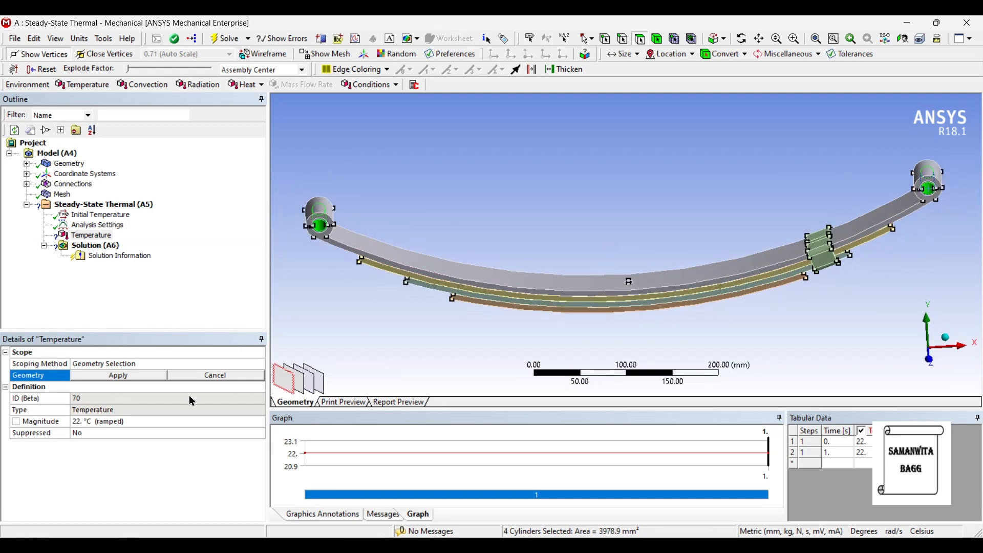
click(127, 375)
click(101, 424)
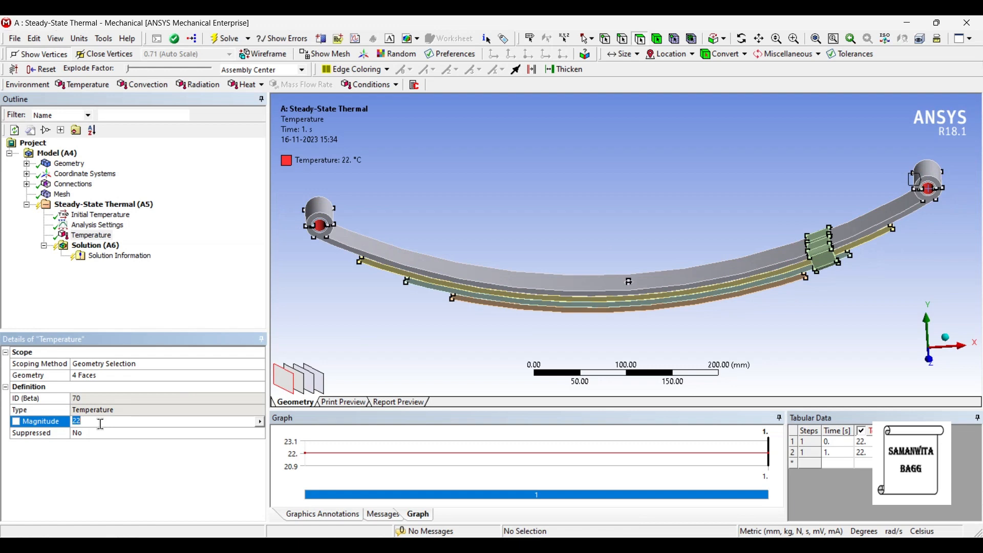
key(Return)
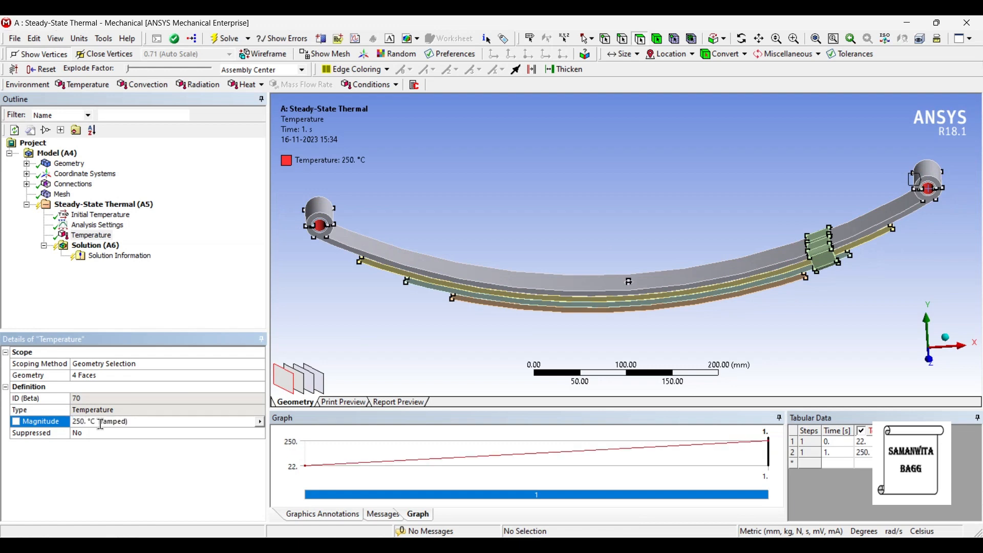
Add a convection load scoped to five bodies, the four leaves and the clip around them.
right_click(137, 205)
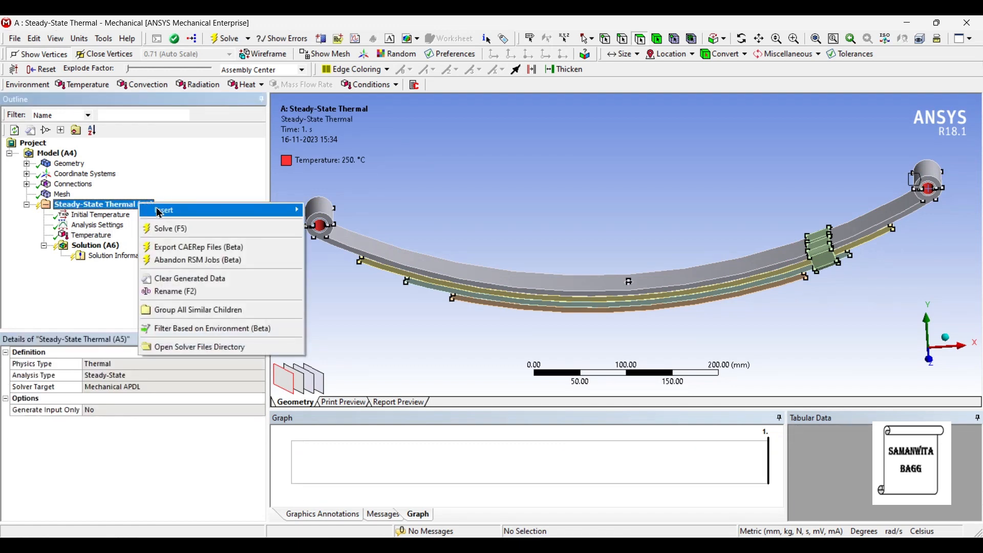
mouse_move(188, 211)
click(339, 260)
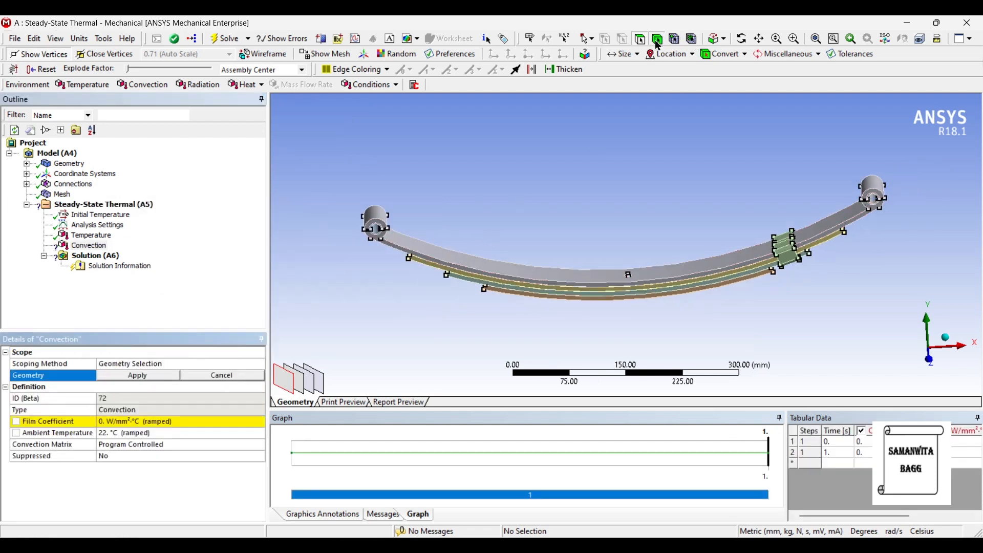
click(381, 226)
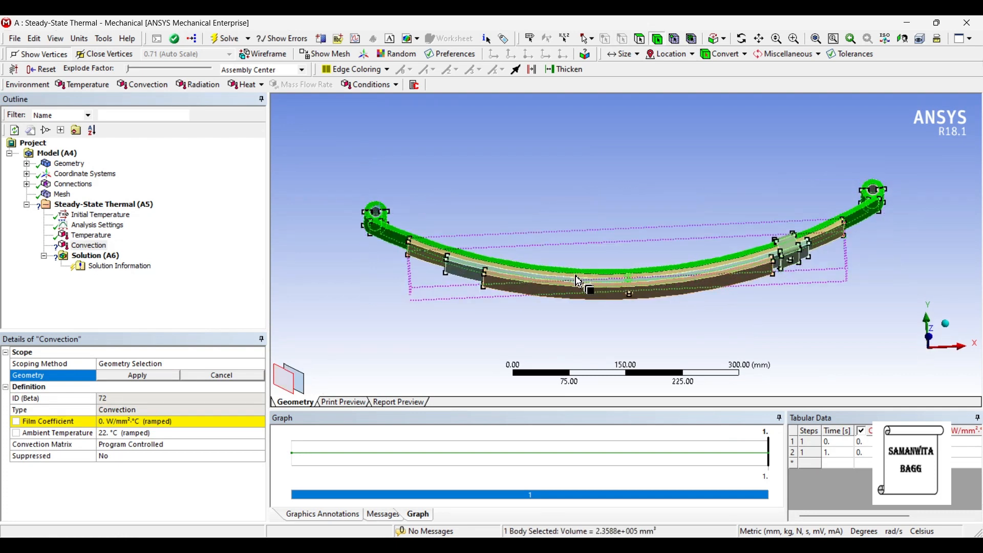
ctrl+click(575, 276)
ctrl+click(576, 284)
ctrl+click(576, 284)
ctrl+click(576, 280)
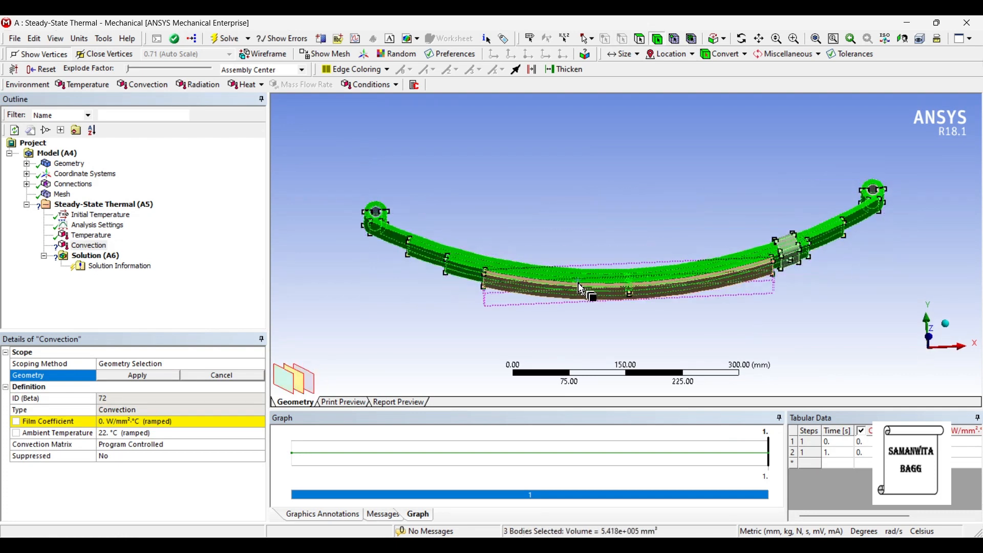
ctrl+click(581, 290)
ctrl+click(795, 246)
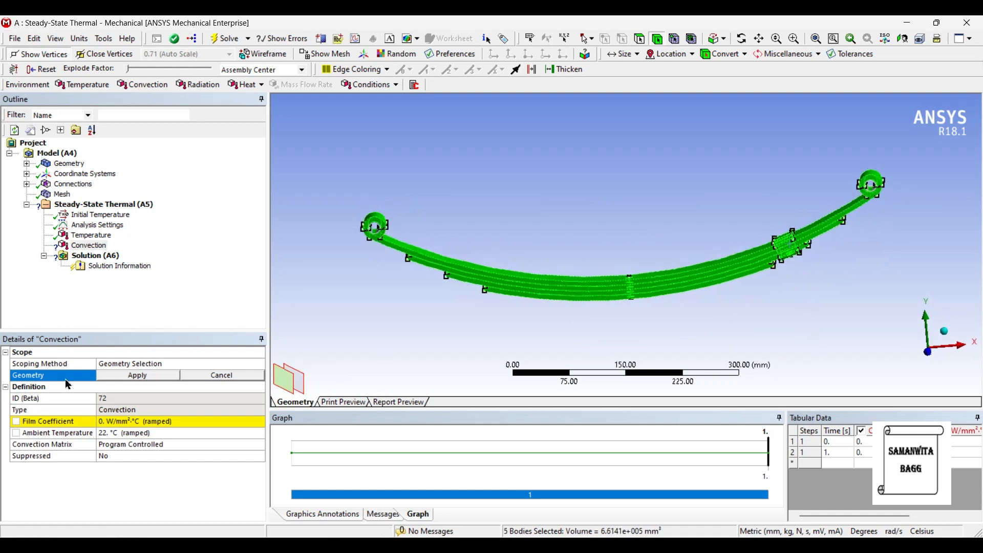
click(125, 375)
Set the convection load's film coefficient to 1e-4 W/mm²·°C.
click(124, 423)
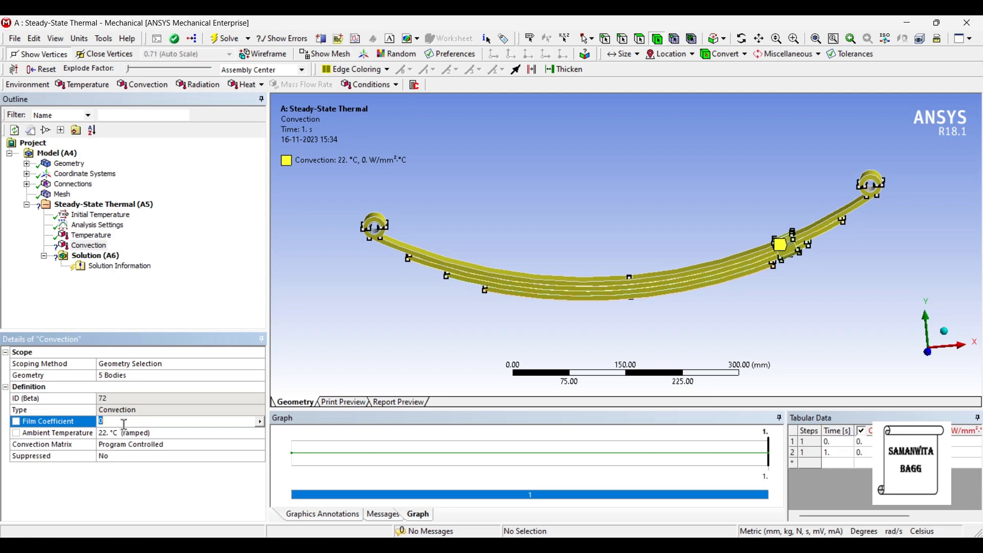
key(Return)
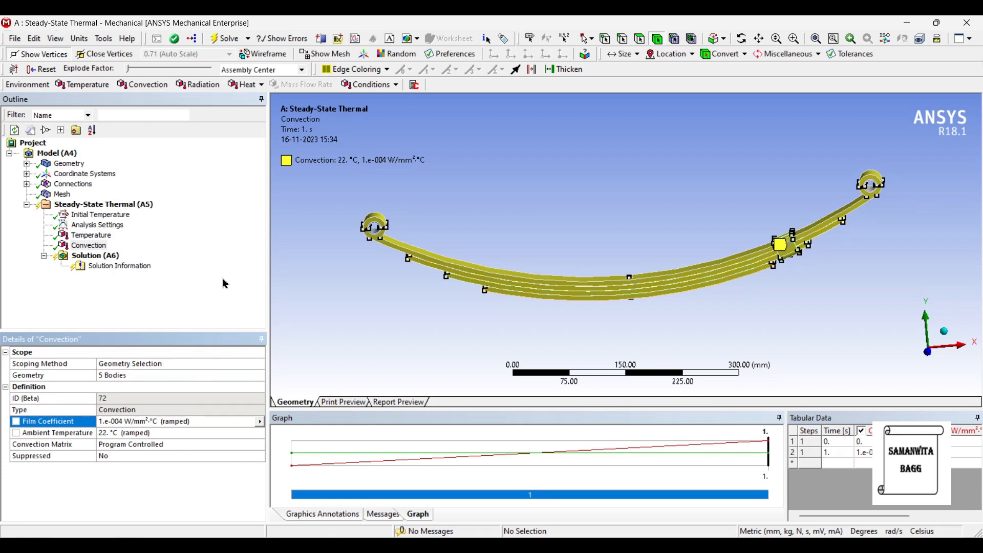
Add a radiation load and select the outer eye faces and the front-facing side and top faces of the leaves.
click(146, 205)
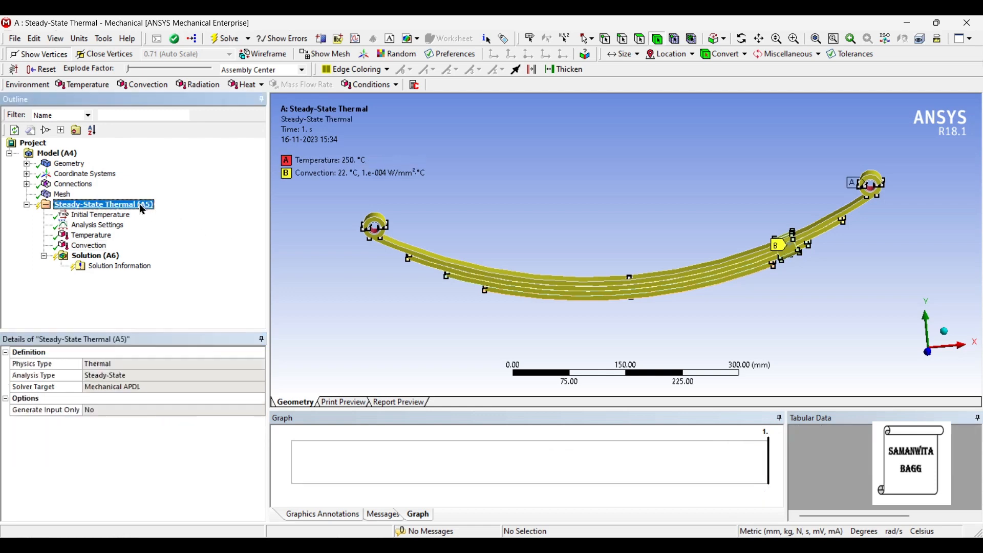
right_click(142, 205)
click(335, 273)
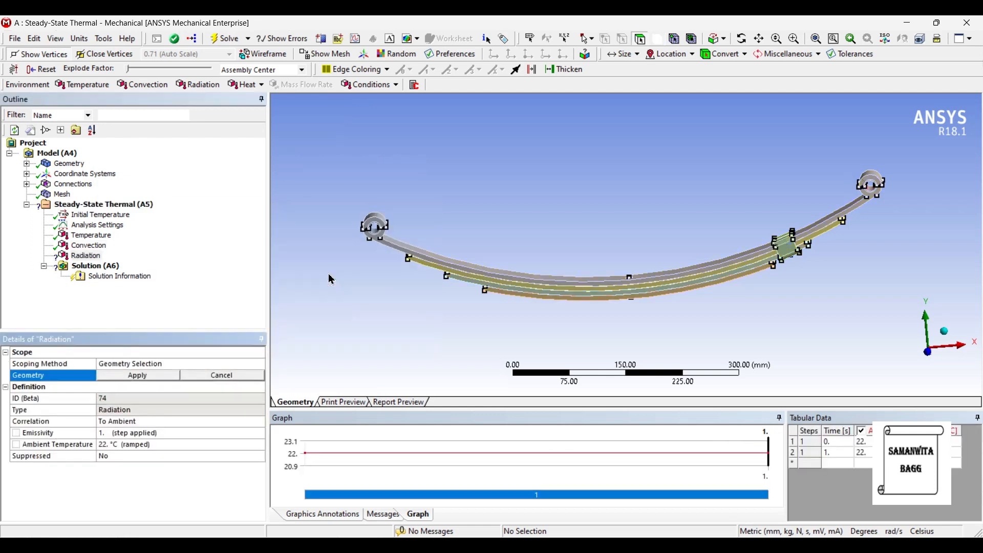
click(388, 228)
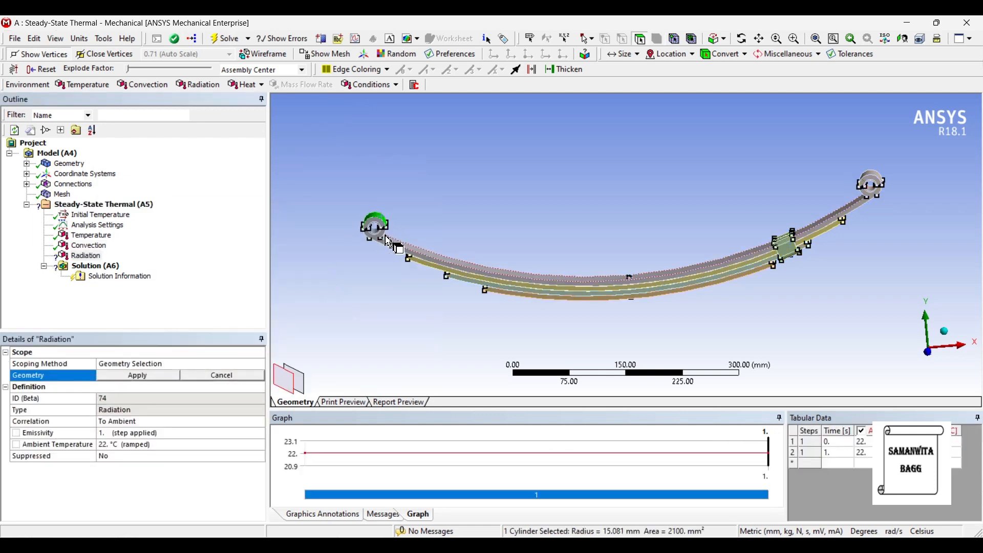
ctrl+click(391, 252)
ctrl+click(387, 251)
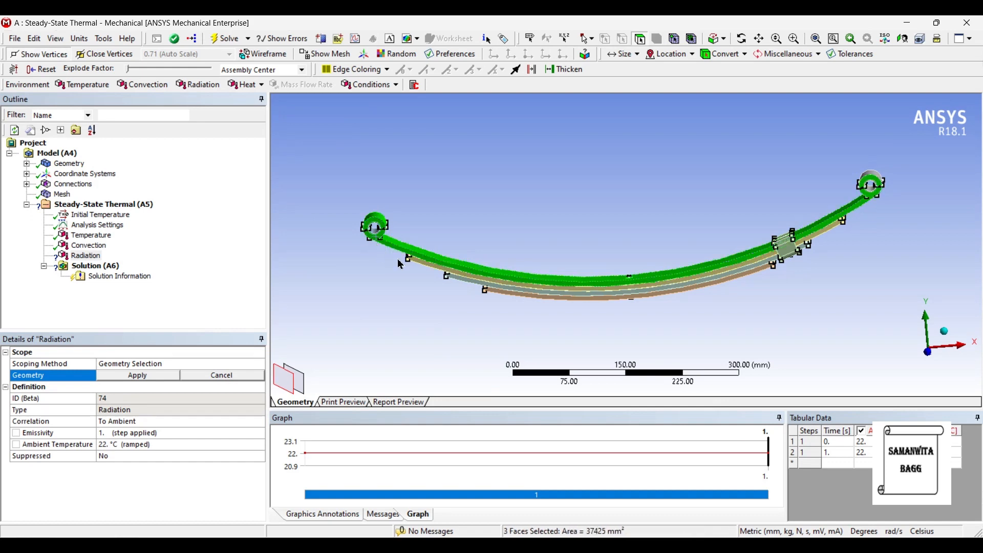
ctrl+click(496, 296)
ctrl+click(499, 281)
ctrl+click(510, 288)
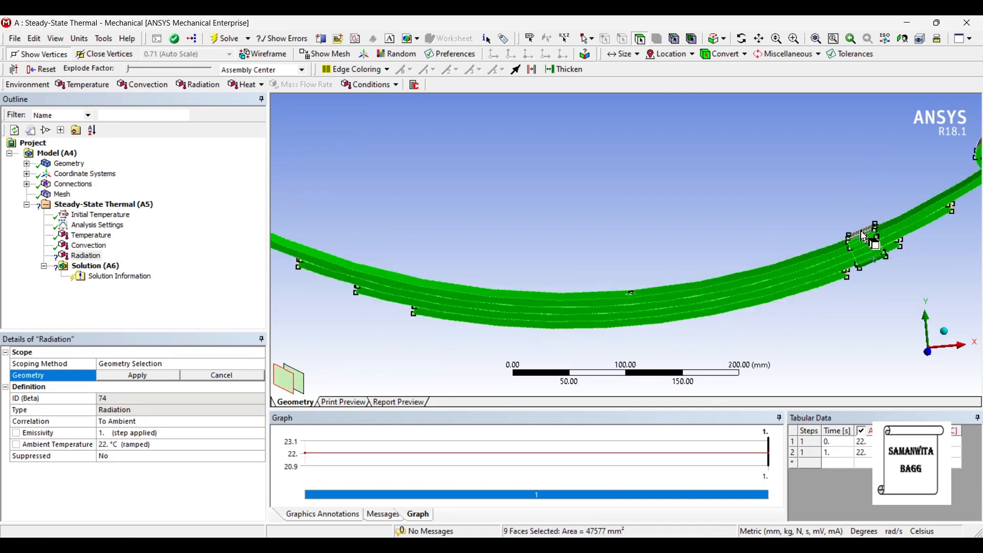
Extend the radiation scope to the clip and remaining outer leaf faces, apply the 29 faces, and set the emissivity to 0.3.
ctrl+click(862, 242)
middle_drag(888, 226, 773, 235)
ctrl+click(860, 215)
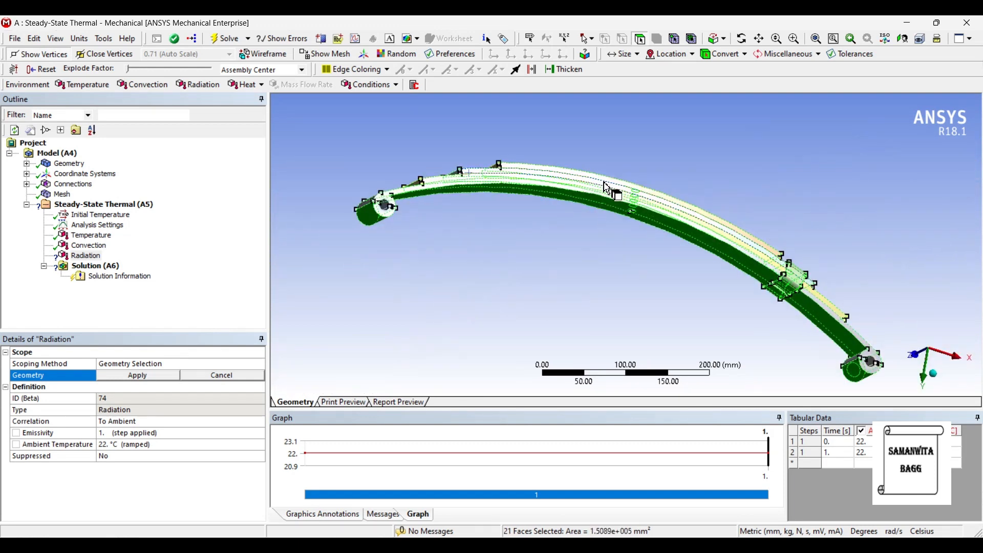
ctrl+click(605, 178)
ctrl+click(604, 178)
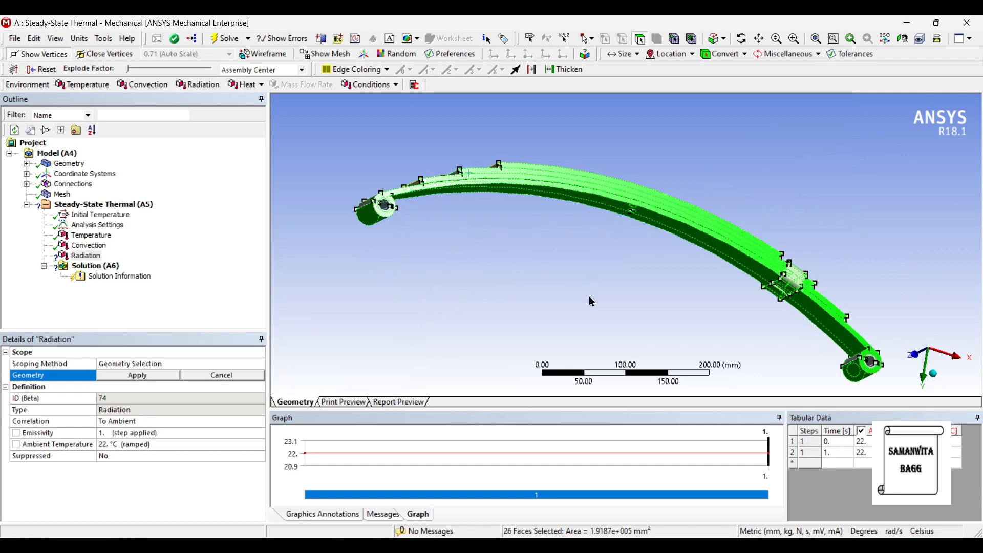
middle_drag(589, 300, 849, 286)
ctrl+click(794, 260)
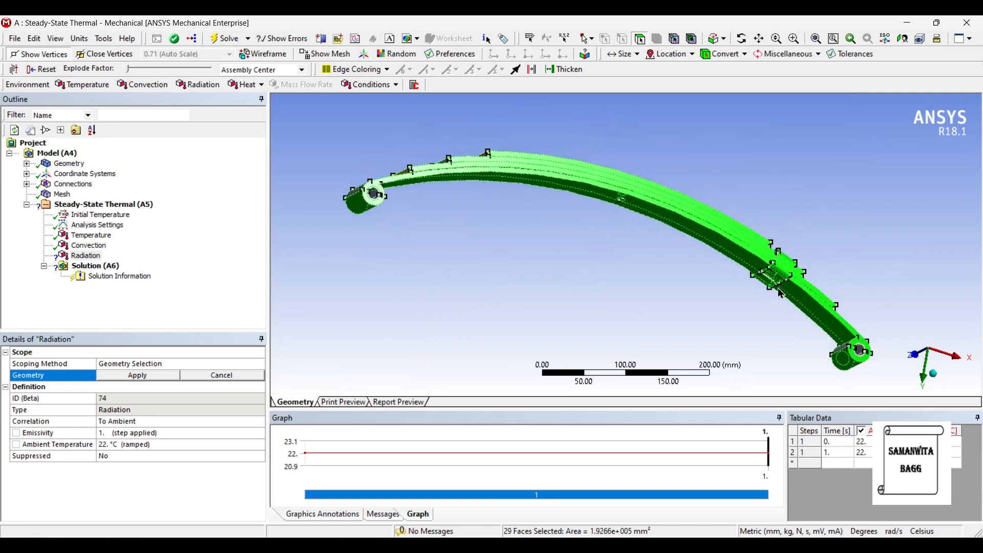
click(136, 377)
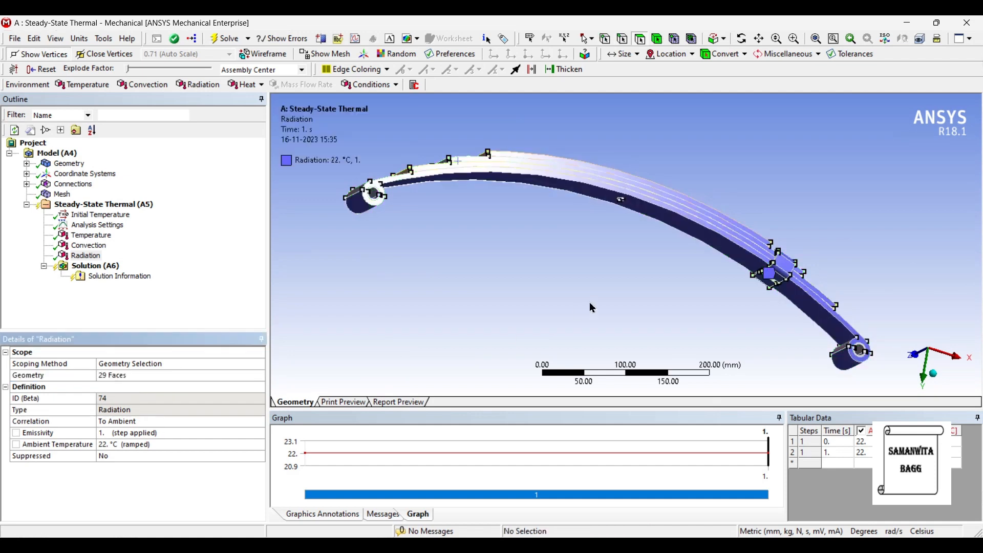
click(111, 435)
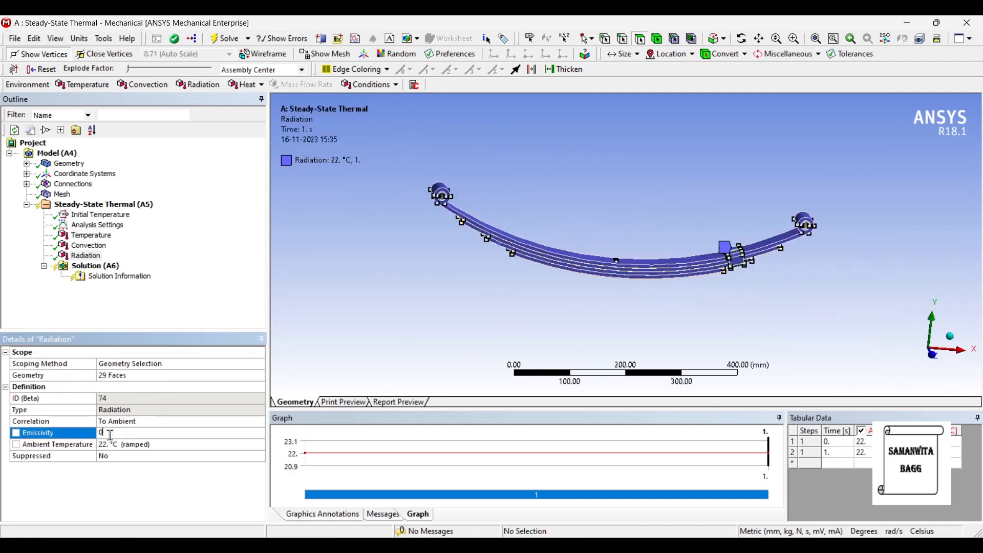
key(Return)
Add Temperature and Total Heat Flux results for all bodies to the solution.
right_click(115, 267)
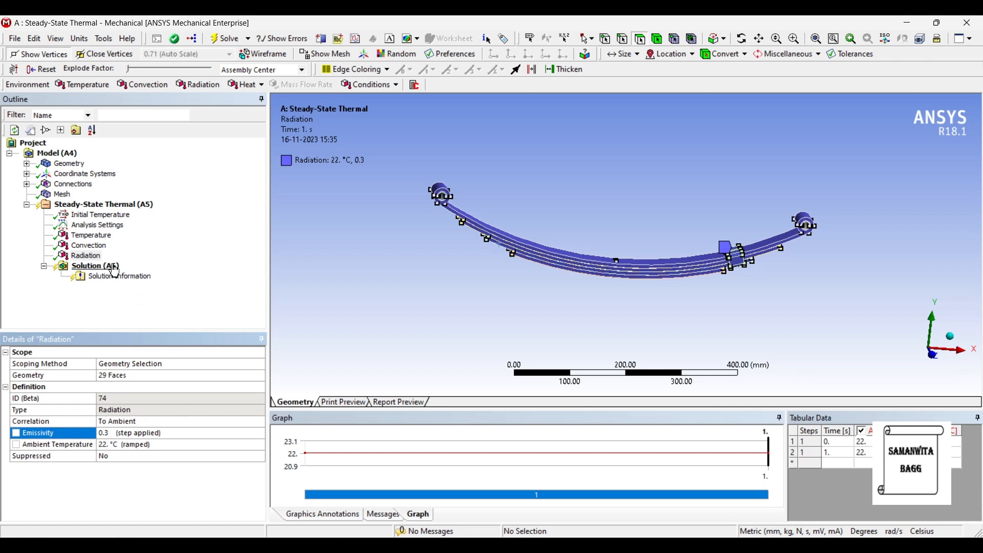
mouse_move(180, 270)
mouse_move(307, 270)
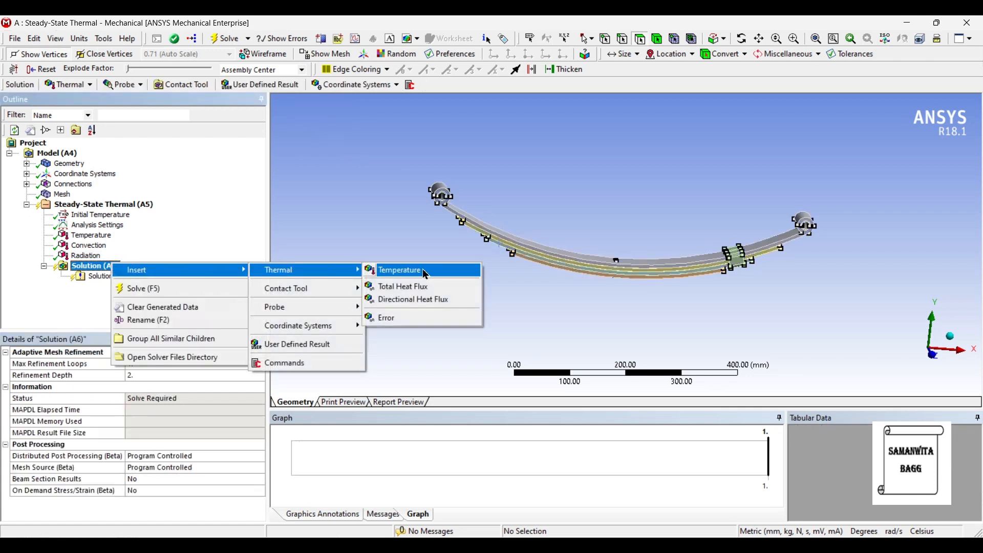
click(427, 271)
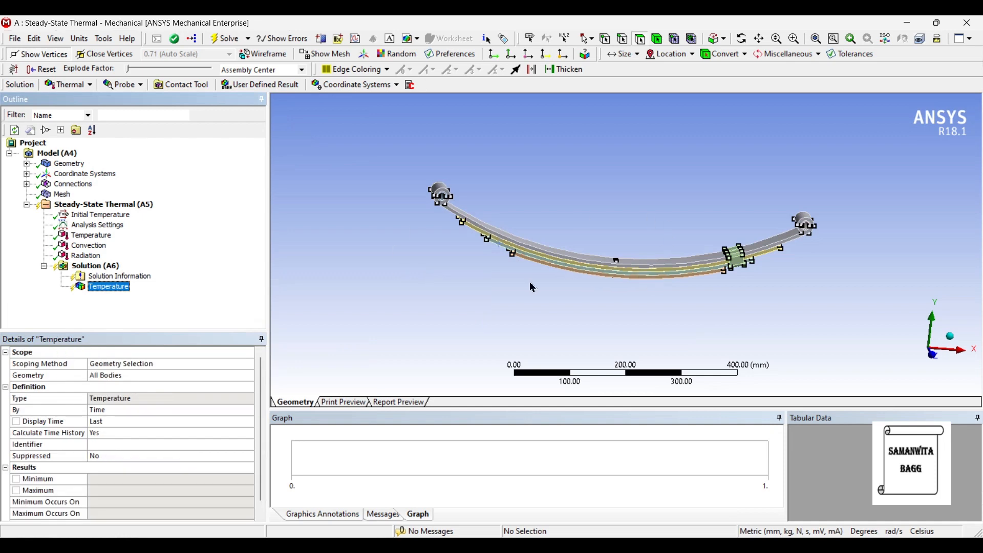
click(113, 267)
right_click(114, 267)
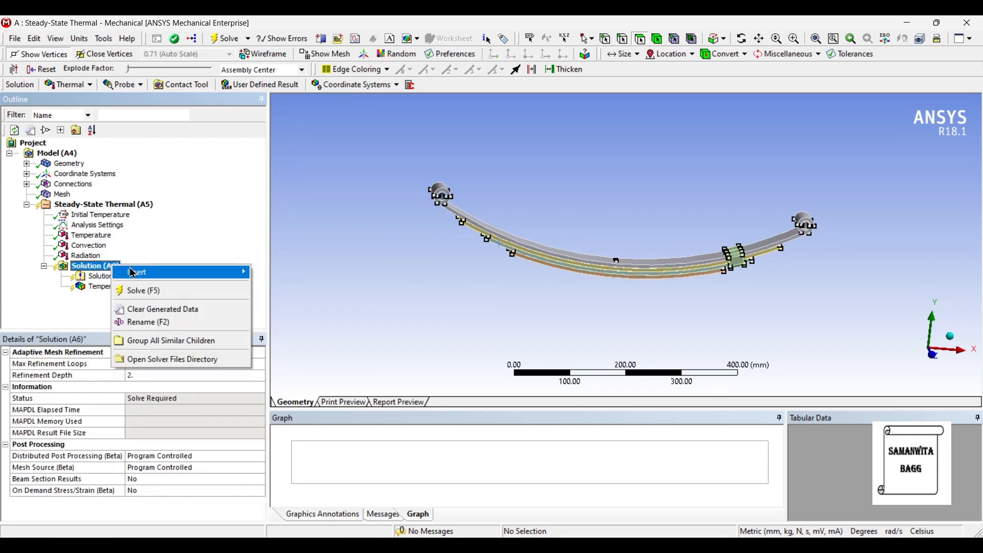
mouse_move(179, 272)
mouse_move(293, 276)
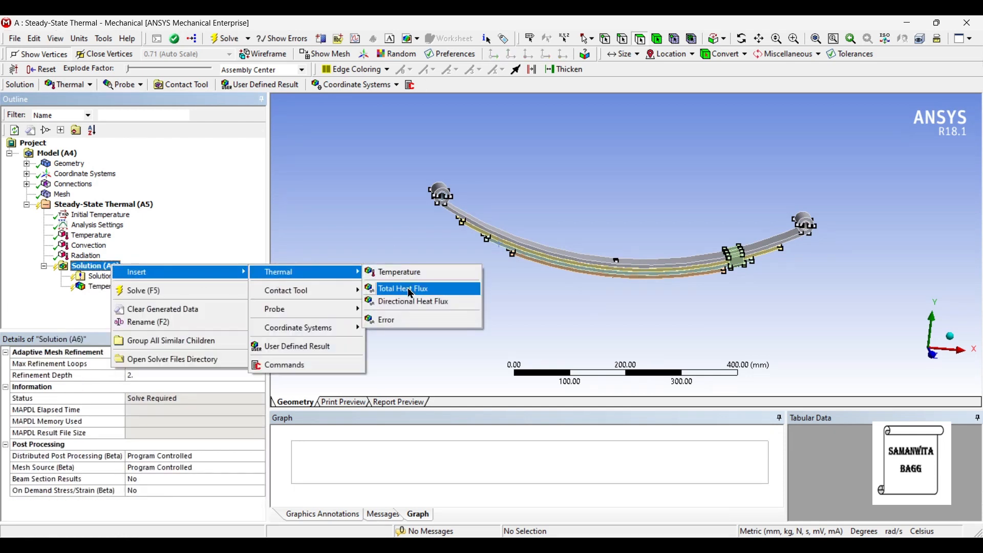
click(409, 290)
Add a Directional Heat Flux result along the X Axis to the solution.
click(90, 266)
right_click(89, 267)
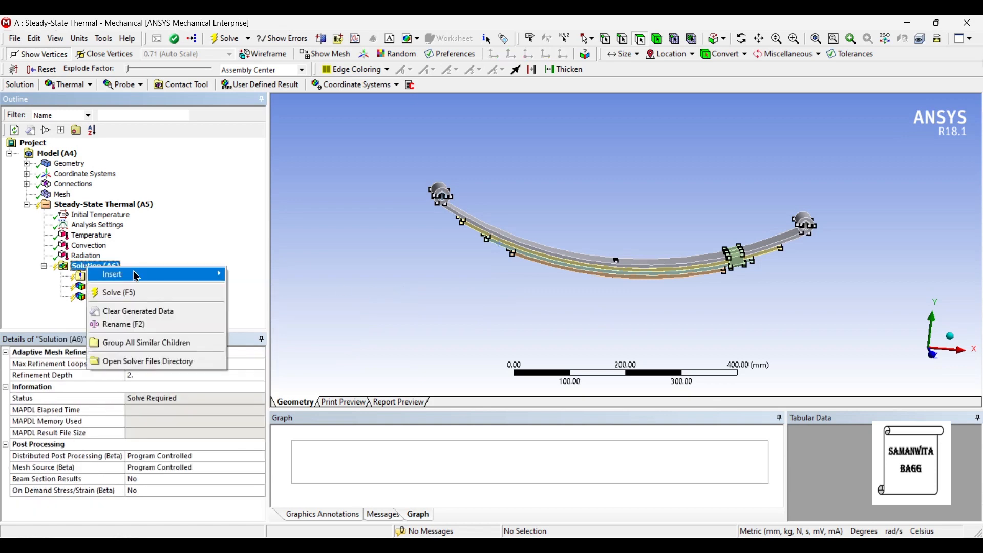
mouse_move(134, 278)
mouse_move(287, 276)
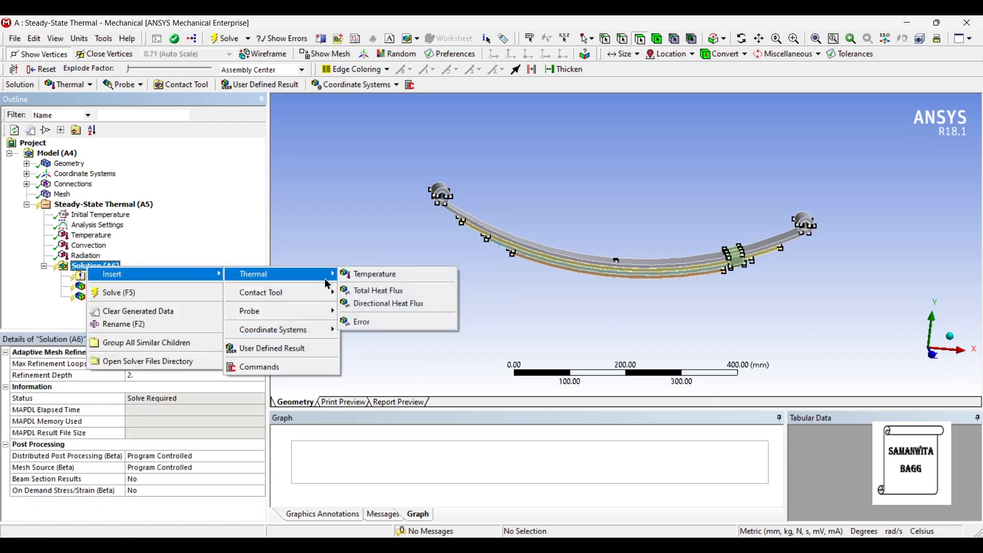
click(390, 303)
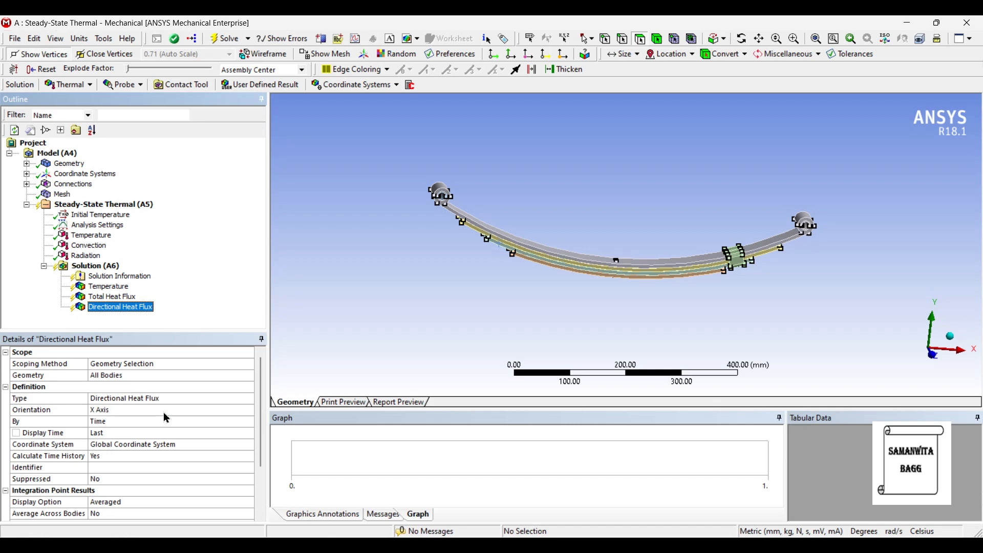
Add a second Directional Heat Flux result oriented along the Y Axis and solve the analysis.
click(102, 267)
right_click(102, 267)
mouse_move(145, 277)
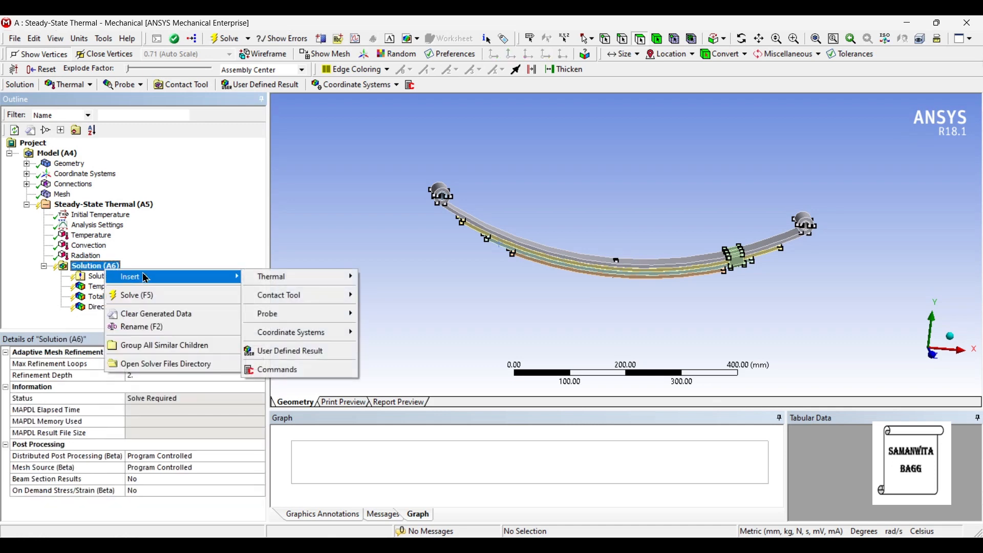
mouse_move(297, 279)
click(397, 307)
click(174, 410)
click(249, 410)
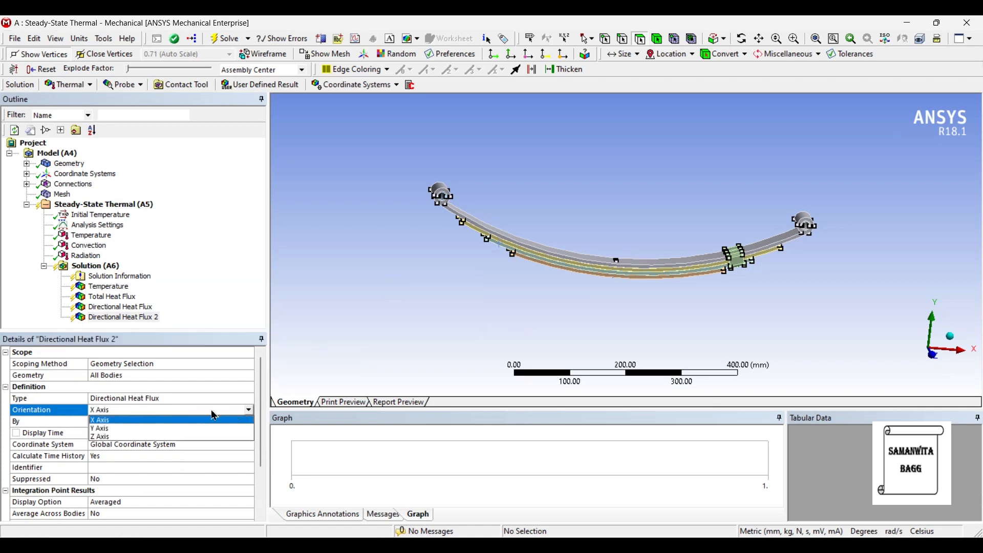
click(118, 428)
click(226, 38)
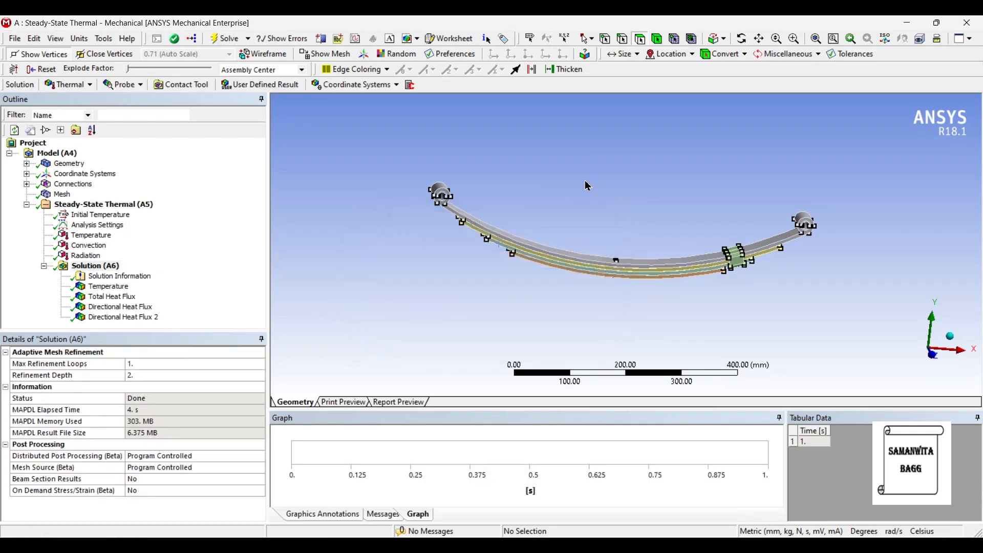
Examine the temperature distribution over the leaf spring from several angles and play its animation.
click(119, 287)
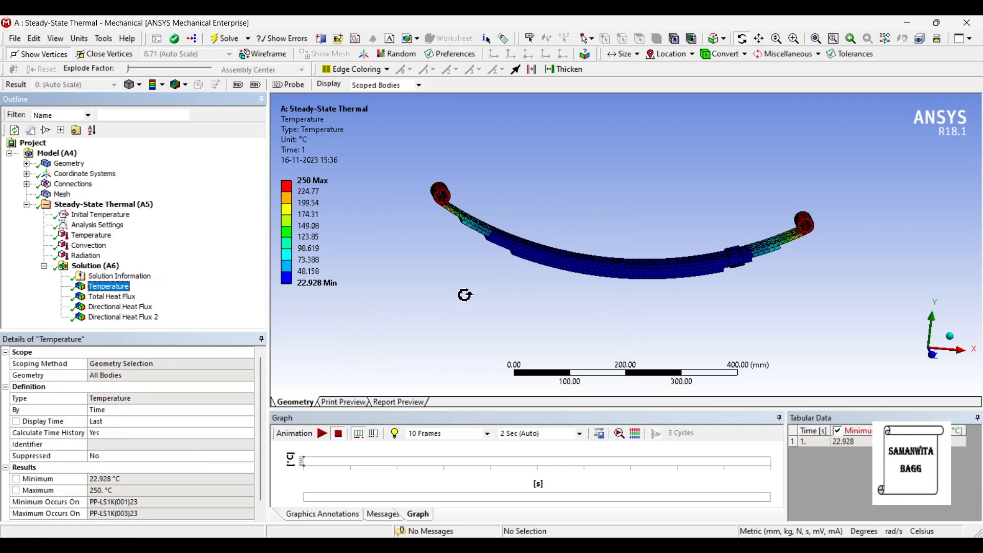
drag(473, 316, 463, 287)
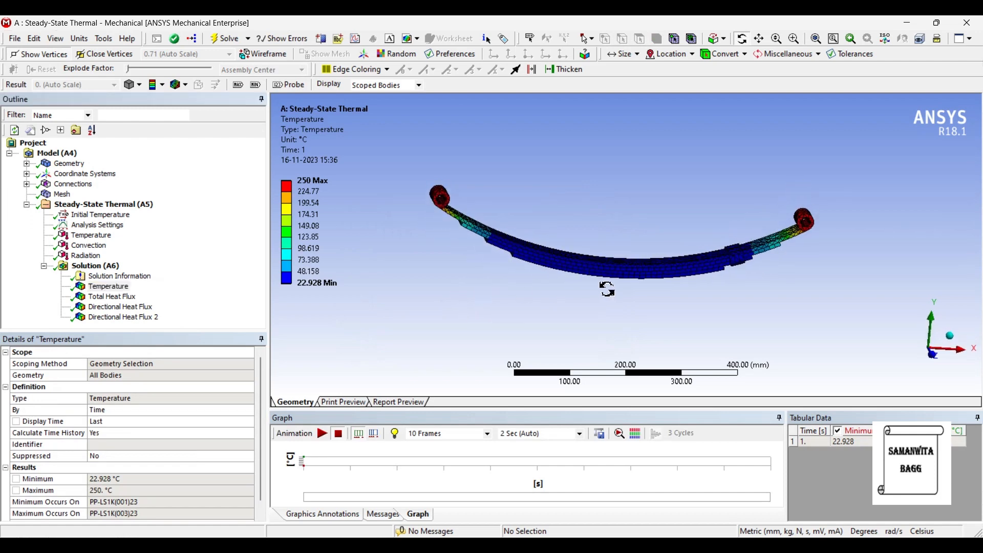
mouse_move(612, 296)
mouse_down()
mouse_move(614, 325)
mouse_move(615, 302)
mouse_up()
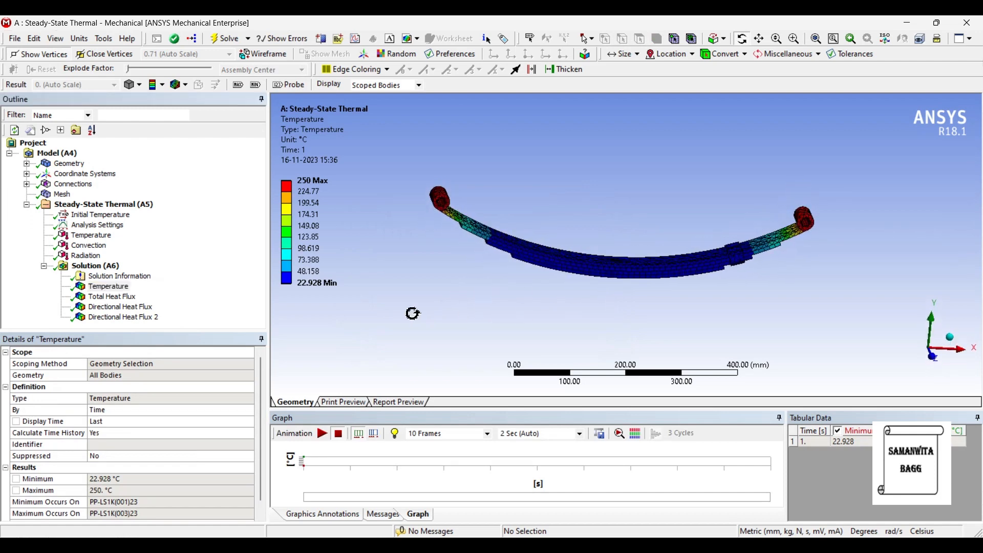
click(322, 436)
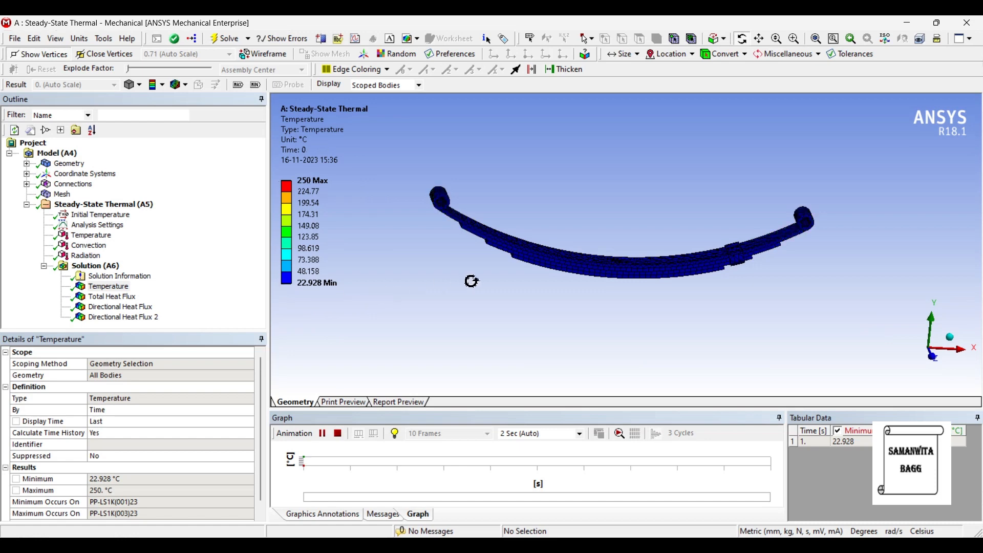
click(322, 433)
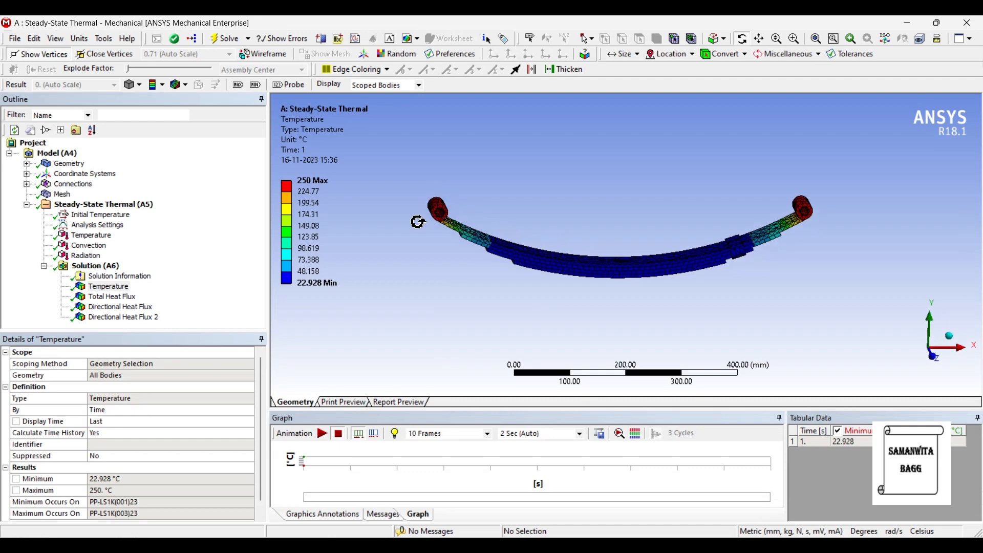
mouse_move(727, 243)
mouse_down()
mouse_move(729, 284)
mouse_move(726, 261)
mouse_up()
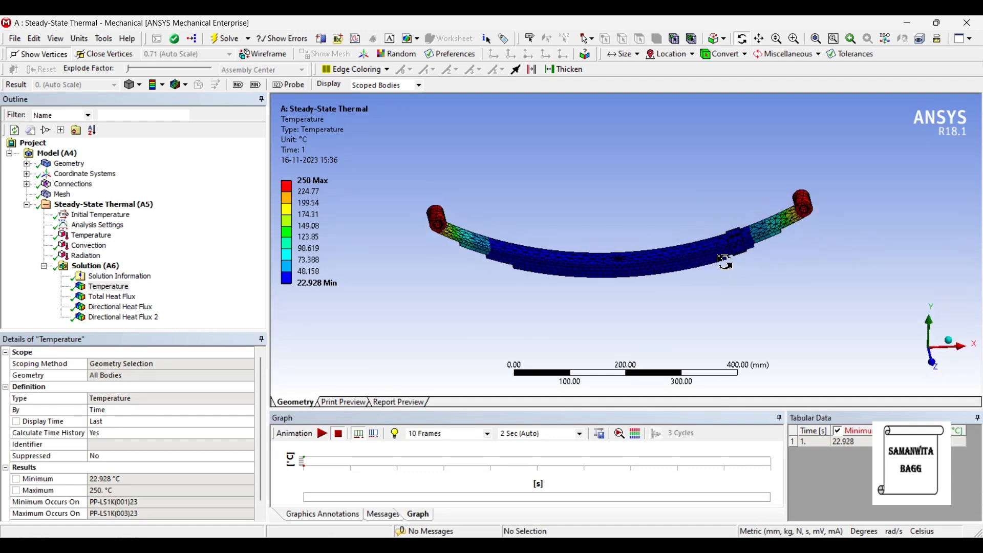
Examine the total heat flux and the X-axis directional heat flux contours on the leaf spring.
click(136, 299)
drag(564, 317, 564, 312)
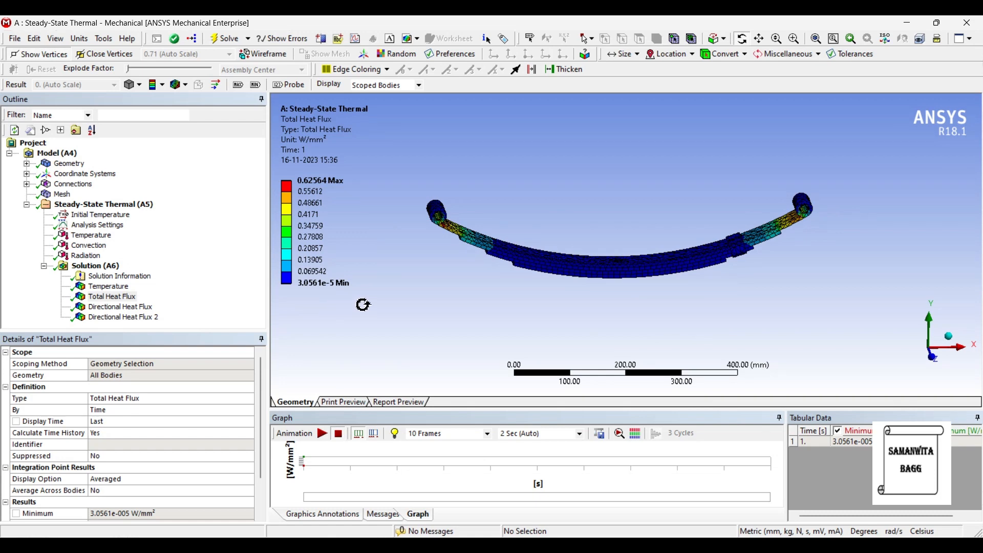
click(121, 306)
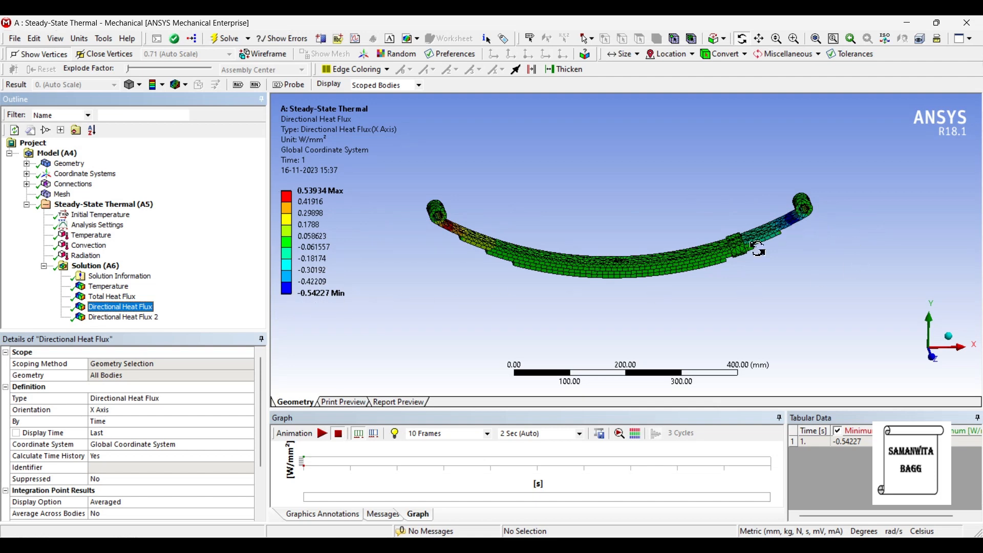
click(643, 280)
mouse_move(642, 280)
mouse_down()
mouse_move(641, 232)
mouse_move(639, 275)
mouse_up()
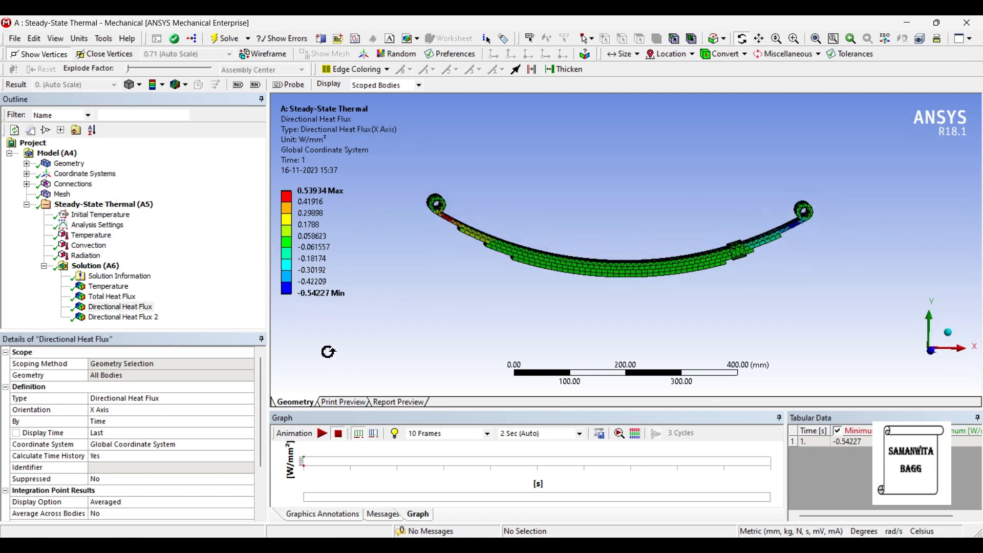
Examine the Y-axis directional heat flux contours on the leaf spring from different angles.
click(144, 317)
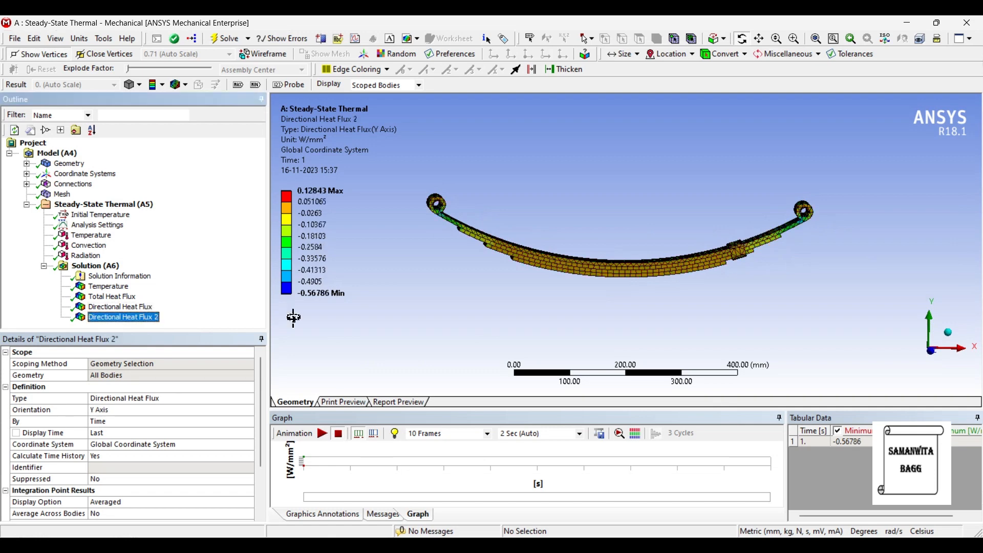
drag(642, 298, 640, 319)
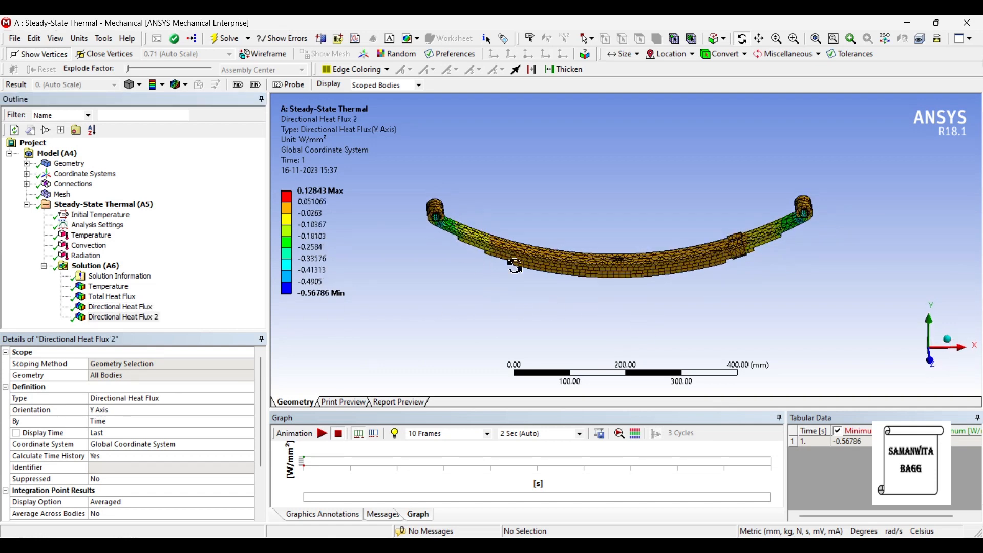
mouse_move(303, 236)
drag(596, 298, 609, 279)
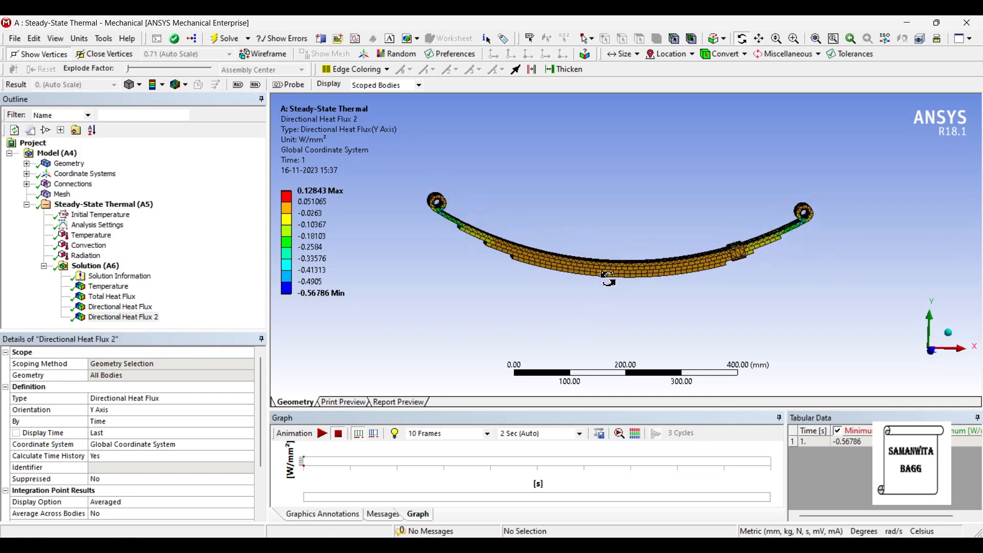
Assign Stainless Steel as the material of all seven leaf spring bodies.
click(26, 164)
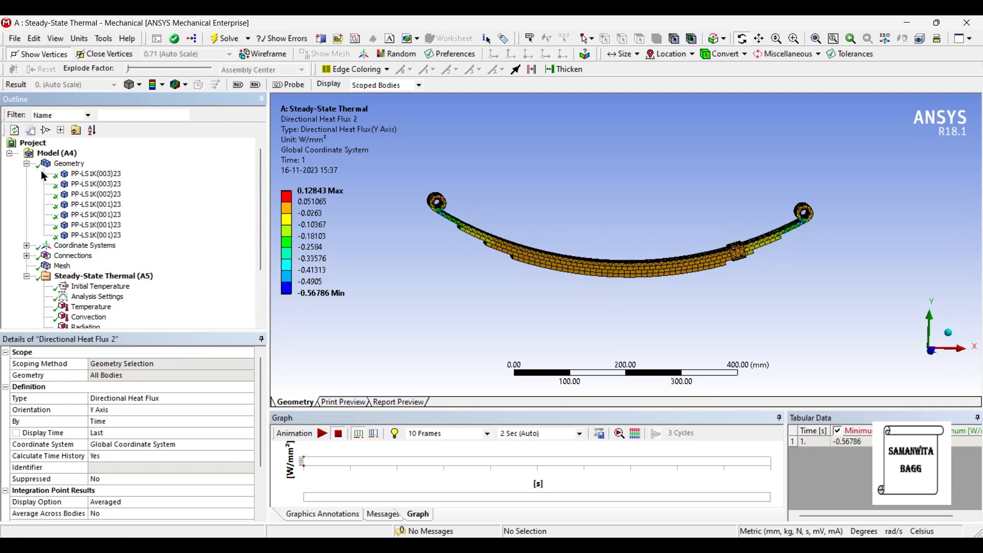
click(97, 175)
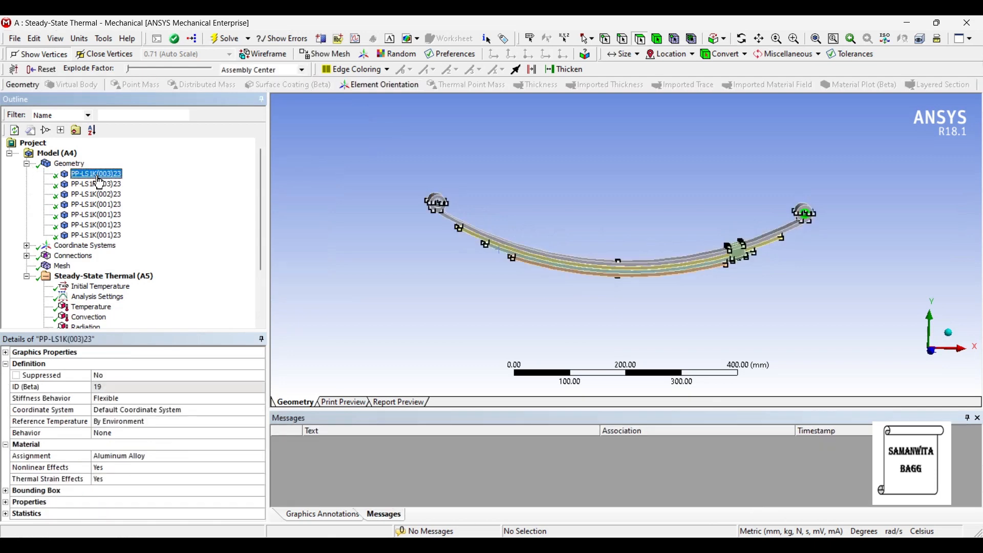
ctrl+click(102, 186)
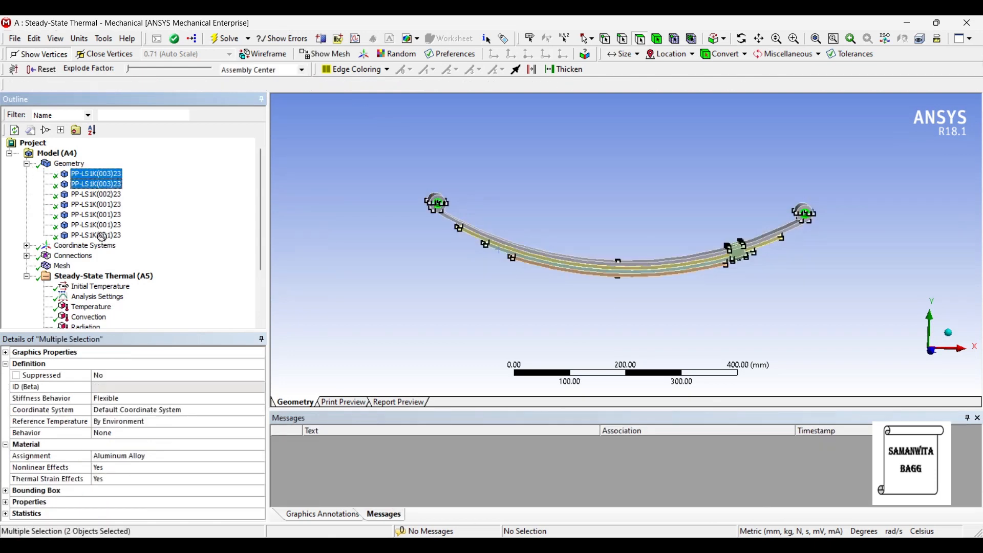
ctrl+click(115, 196)
ctrl+click(113, 216)
ctrl+click(113, 206)
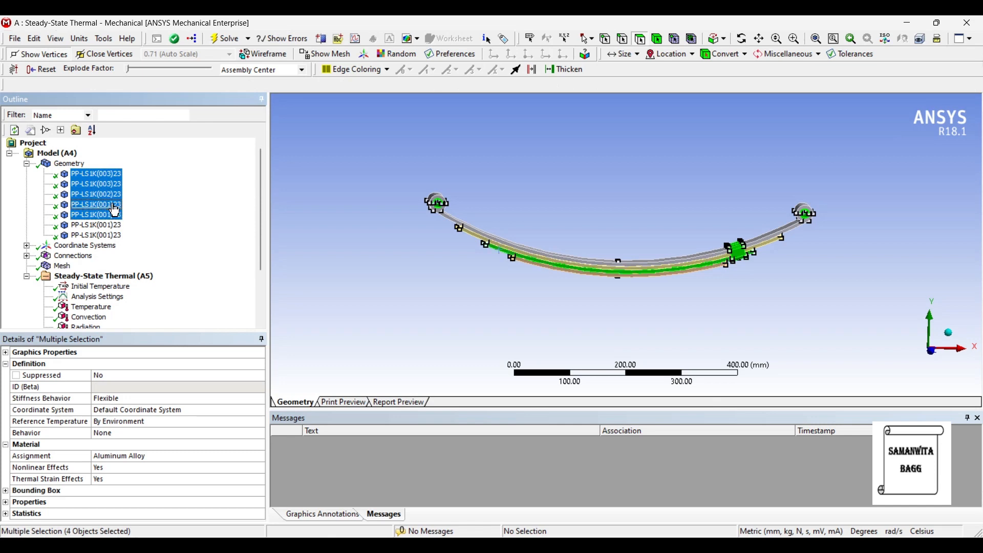
ctrl+click(114, 226)
ctrl+click(112, 237)
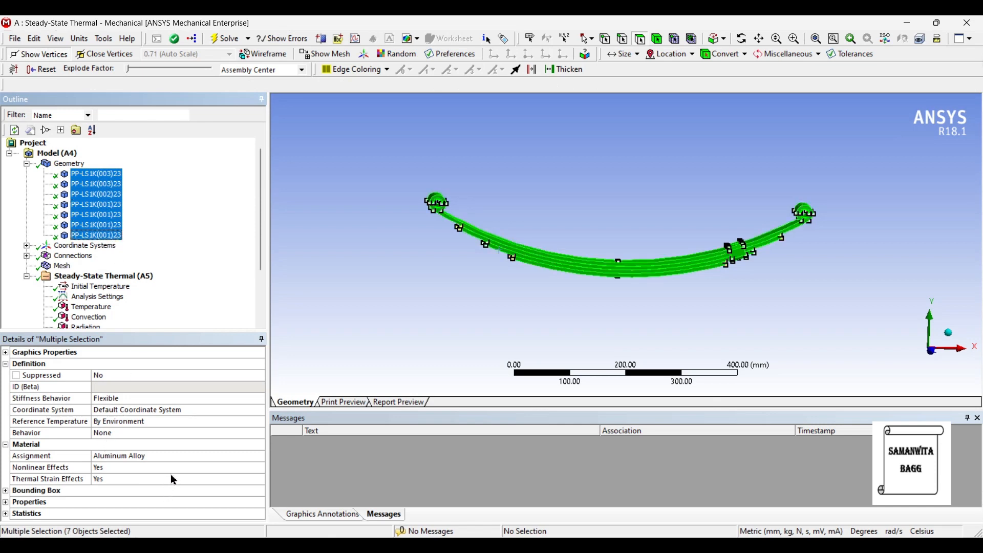
click(177, 458)
click(260, 456)
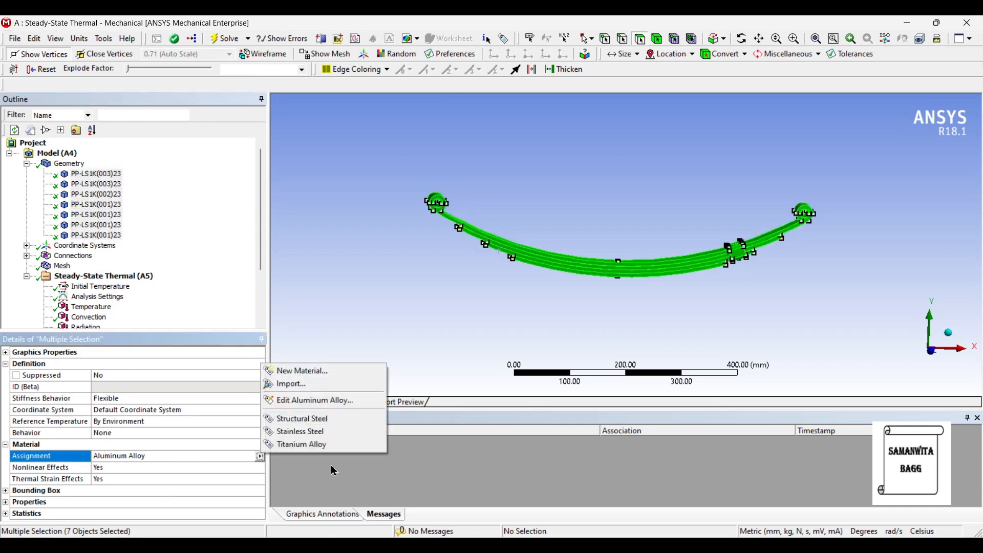
click(333, 433)
click(64, 164)
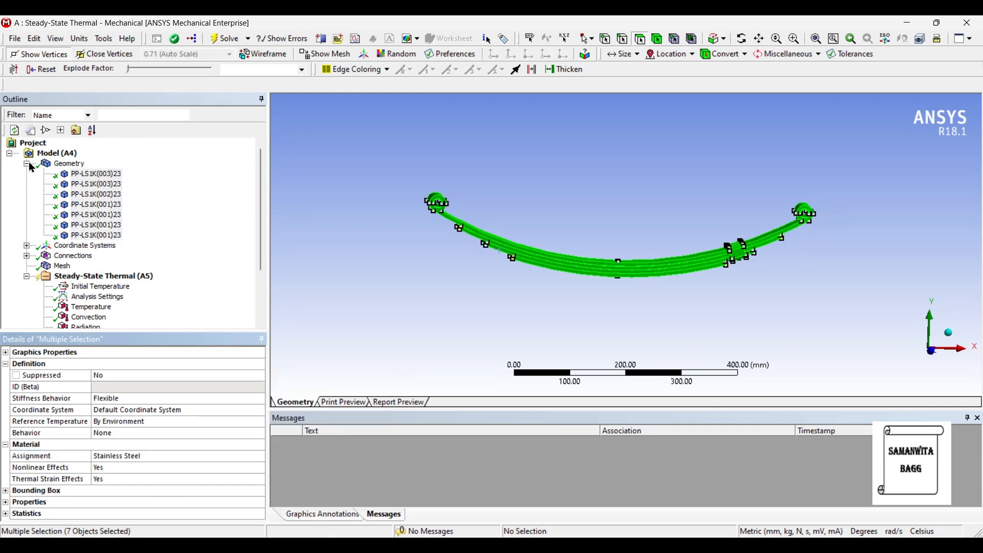
Solve the steady-state thermal analysis again with the stainless steel leaf spring.
click(27, 163)
click(118, 268)
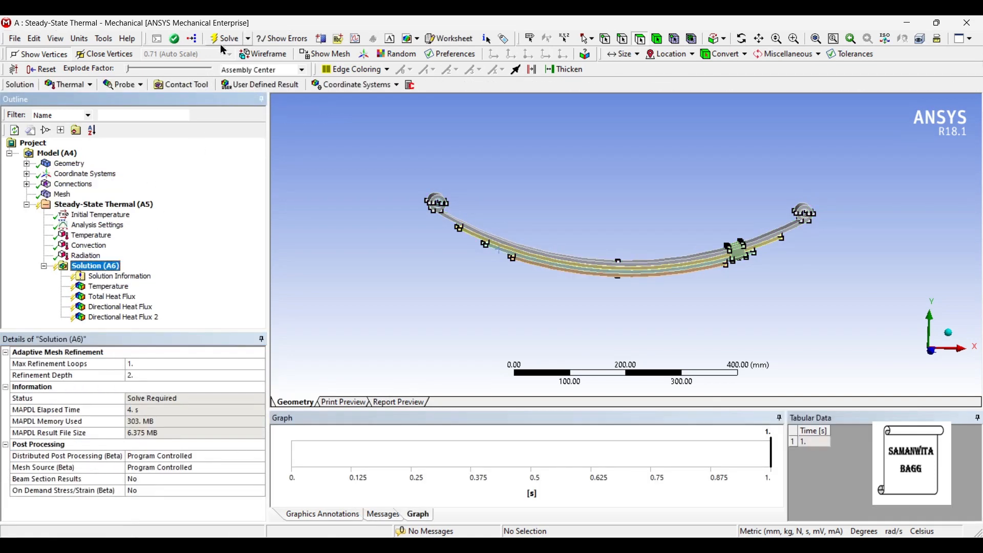
click(220, 41)
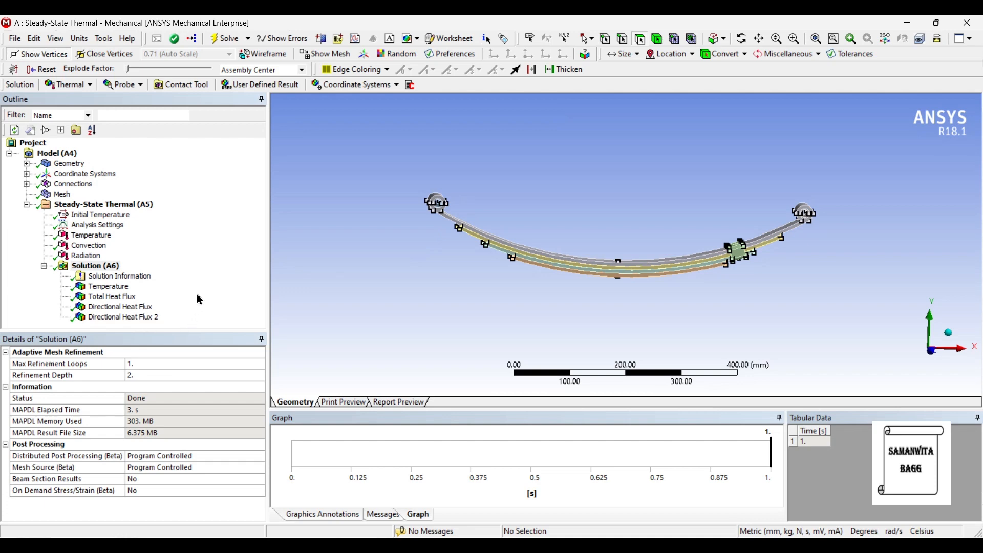
Examine the temperature, total heat flux and X- and Y-axis directional heat flux results for the stainless steel spring.
click(117, 287)
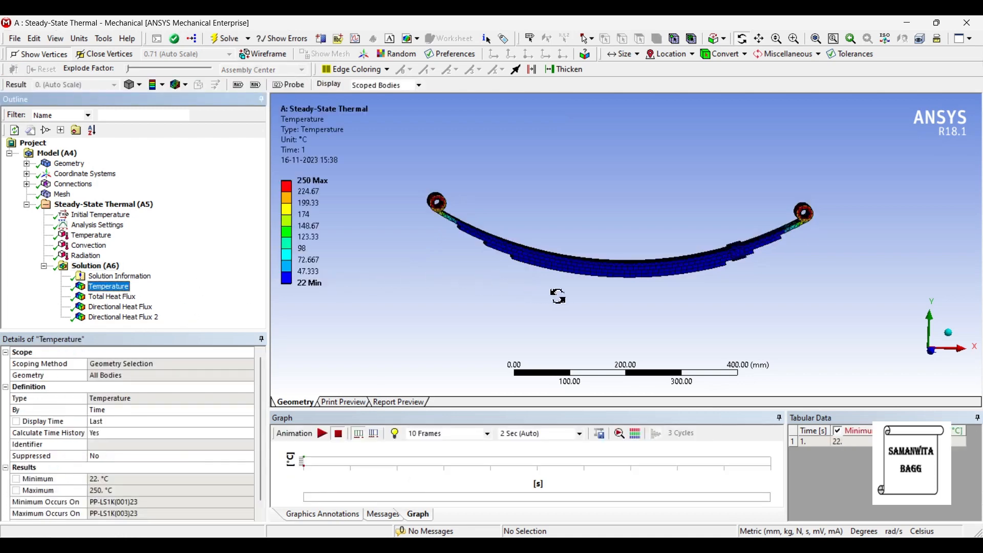
drag(517, 333, 543, 299)
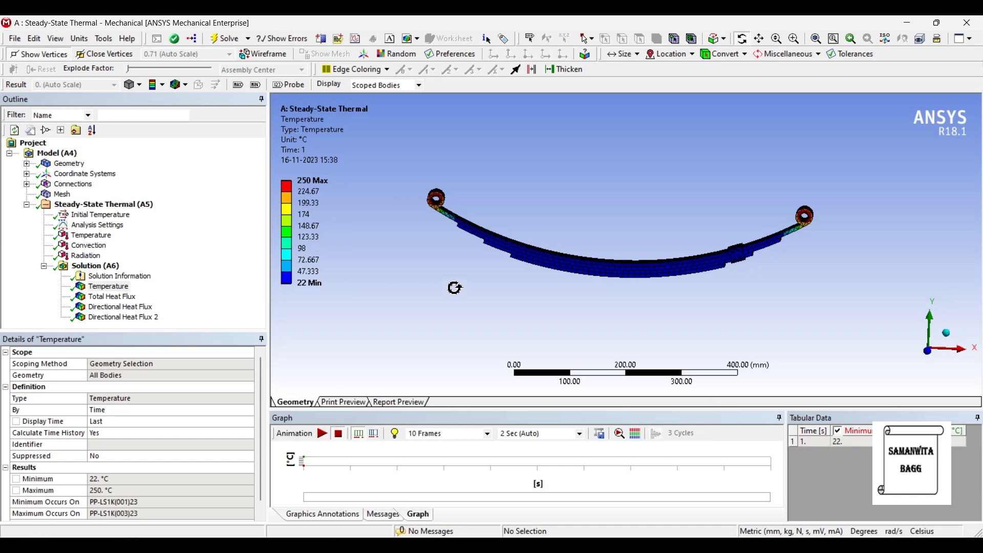
drag(756, 266, 444, 210)
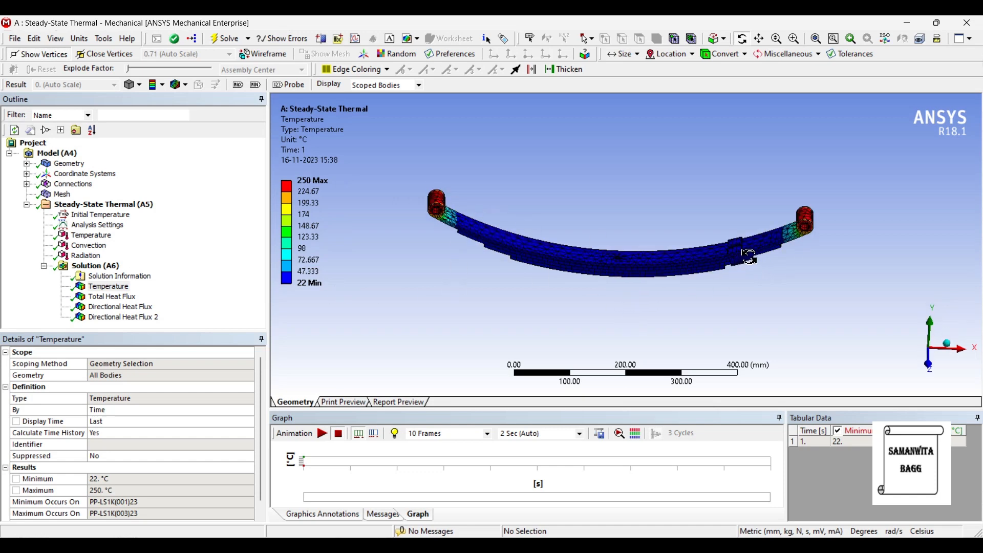
click(142, 298)
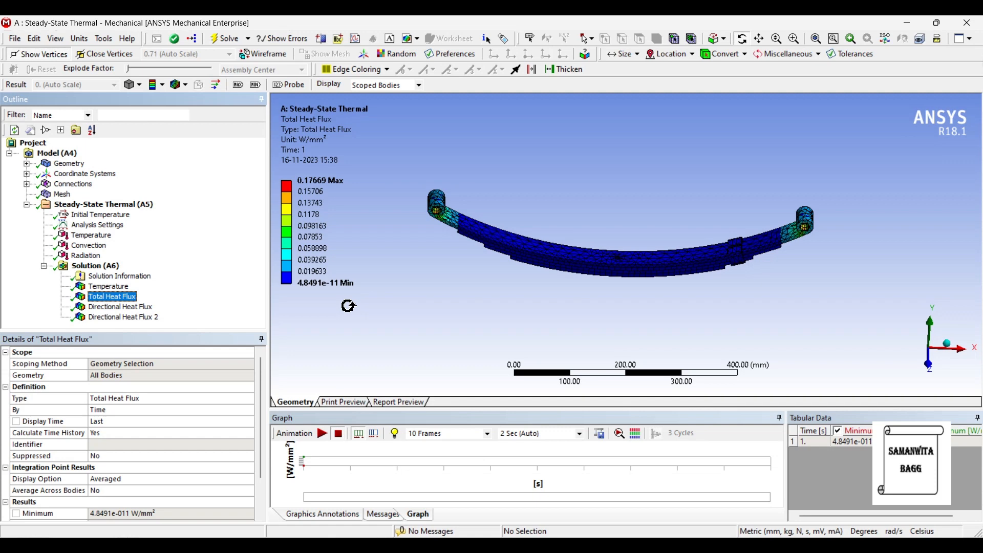
click(105, 307)
drag(613, 314, 623, 302)
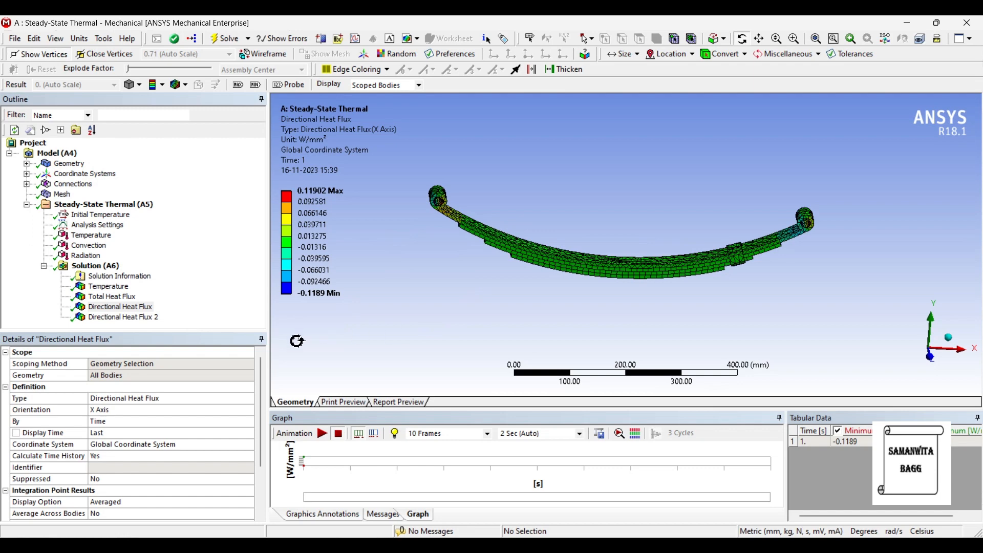
click(156, 317)
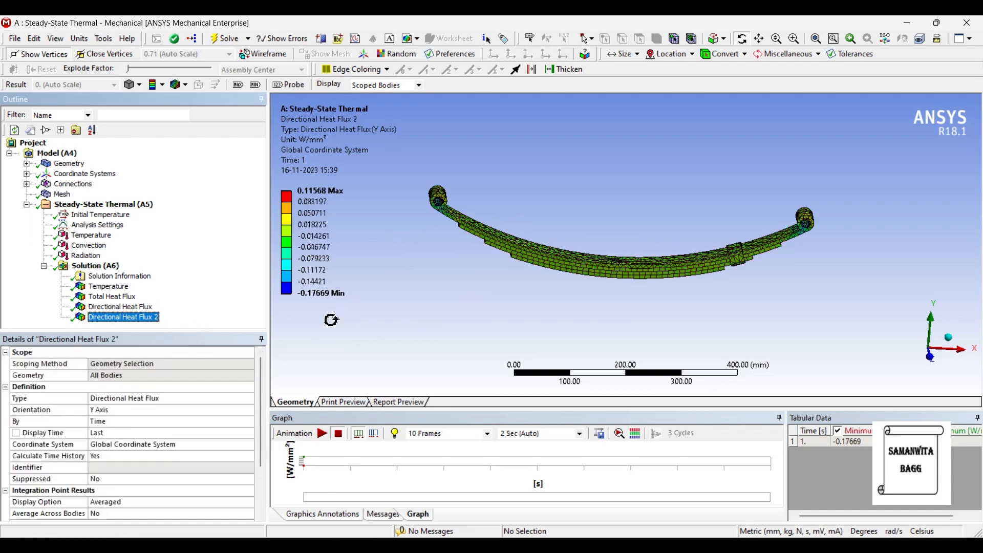
drag(635, 290, 598, 297)
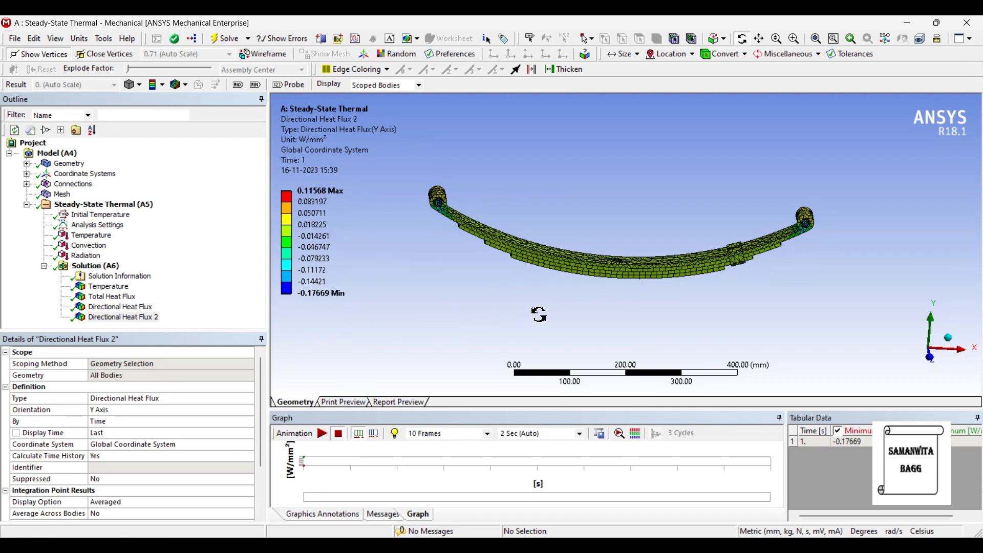
Change the material of all seven leaf spring bodies to Titanium Alloy.
click(26, 164)
click(86, 175)
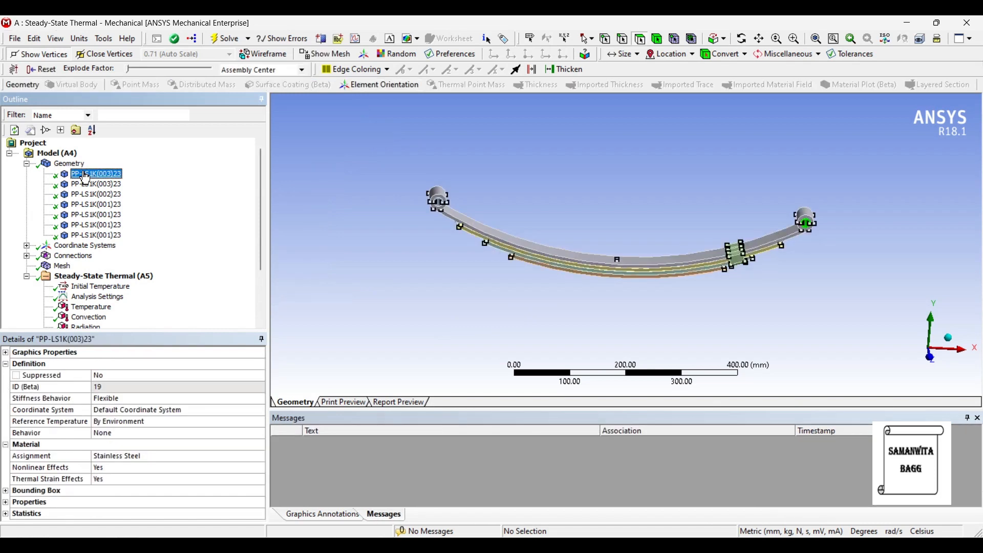
ctrl+click(104, 177)
ctrl+click(98, 174)
ctrl+click(98, 185)
ctrl+click(101, 195)
ctrl+click(105, 205)
ctrl+click(105, 215)
ctrl+click(105, 226)
ctrl+click(105, 236)
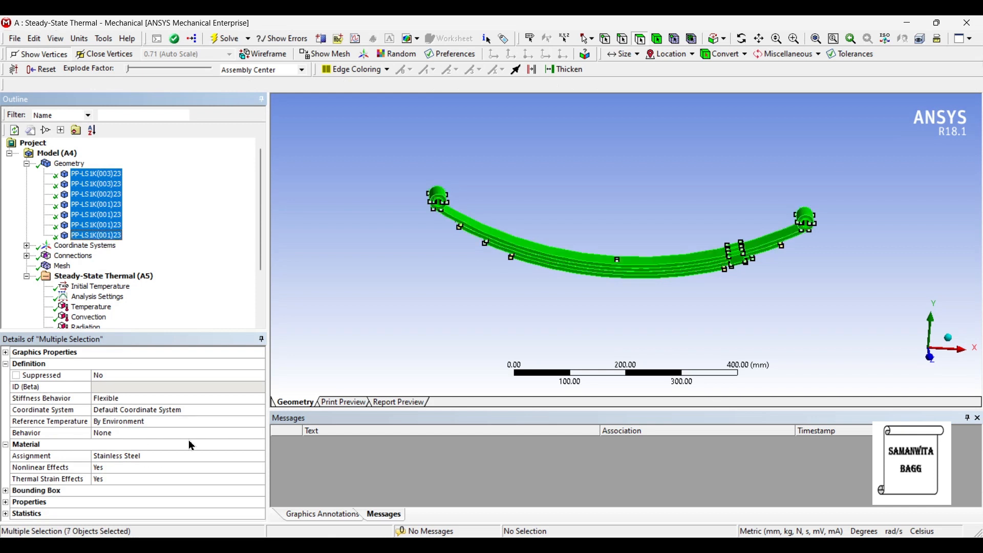
click(195, 457)
click(261, 457)
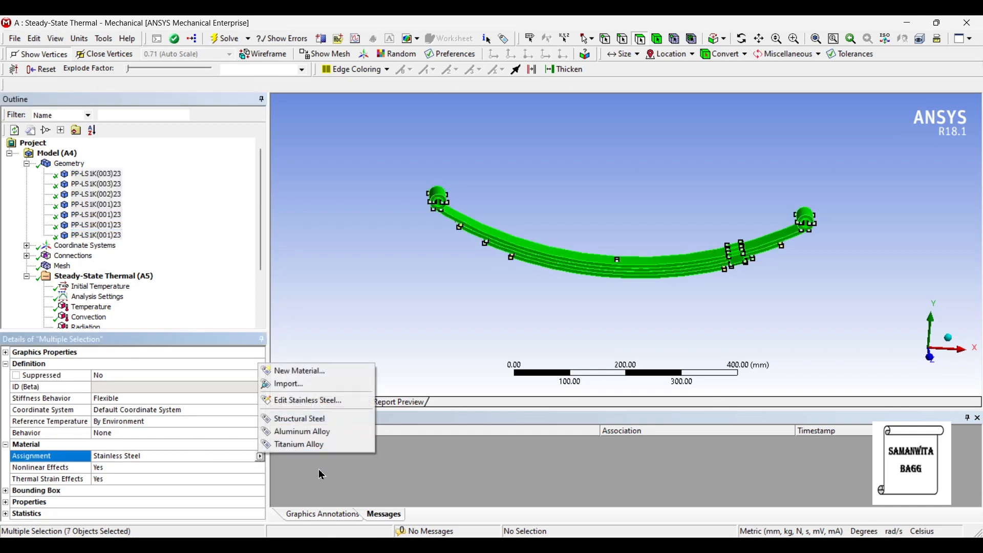
click(320, 443)
Solve the steady-state thermal analysis again with the titanium alloy leaf spring.
click(27, 164)
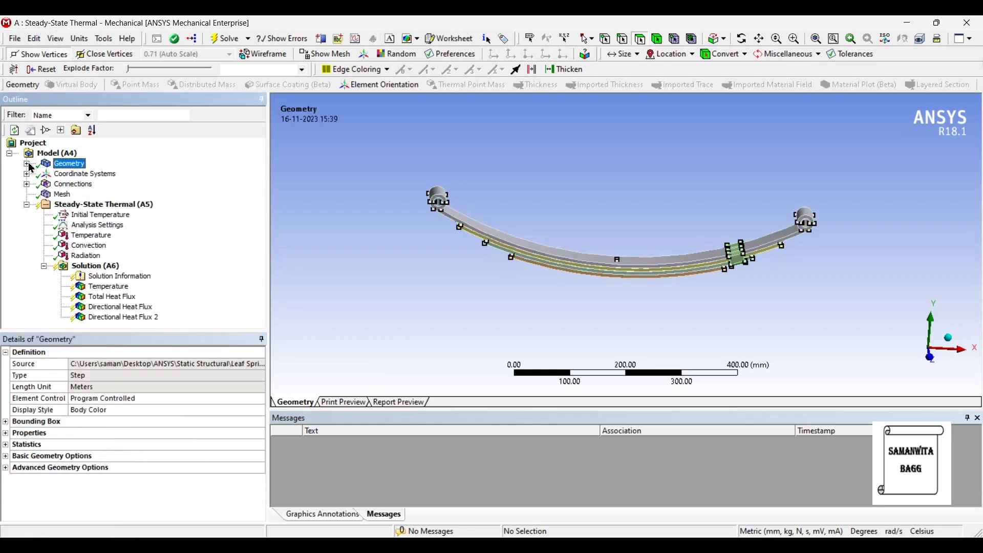
click(95, 266)
click(226, 39)
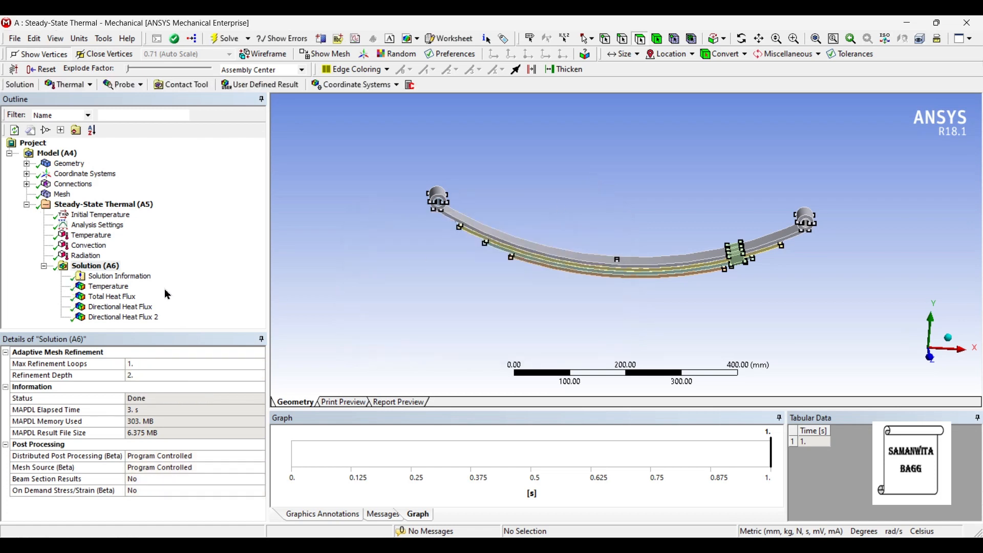
Examine the temperature, total heat flux and X- and Y-axis directional heat flux results for the titanium alloy spring.
click(106, 288)
mouse_move(557, 286)
mouse_down()
mouse_move(561, 259)
mouse_move(559, 289)
mouse_up()
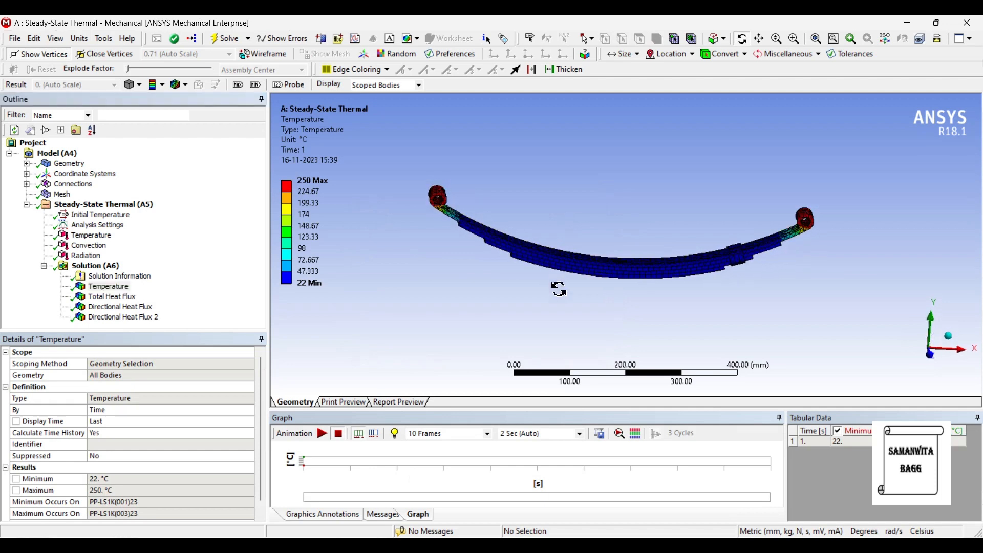
click(110, 297)
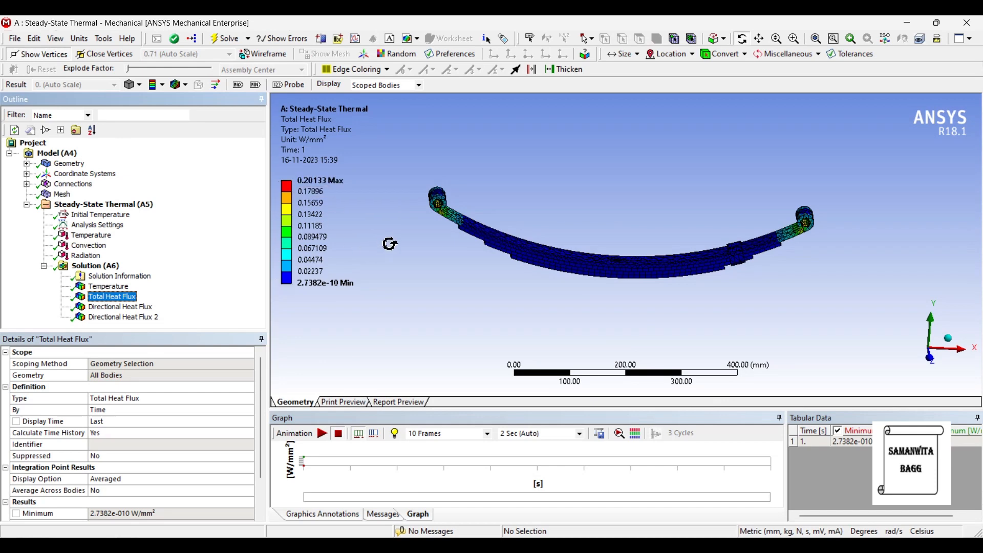
click(136, 308)
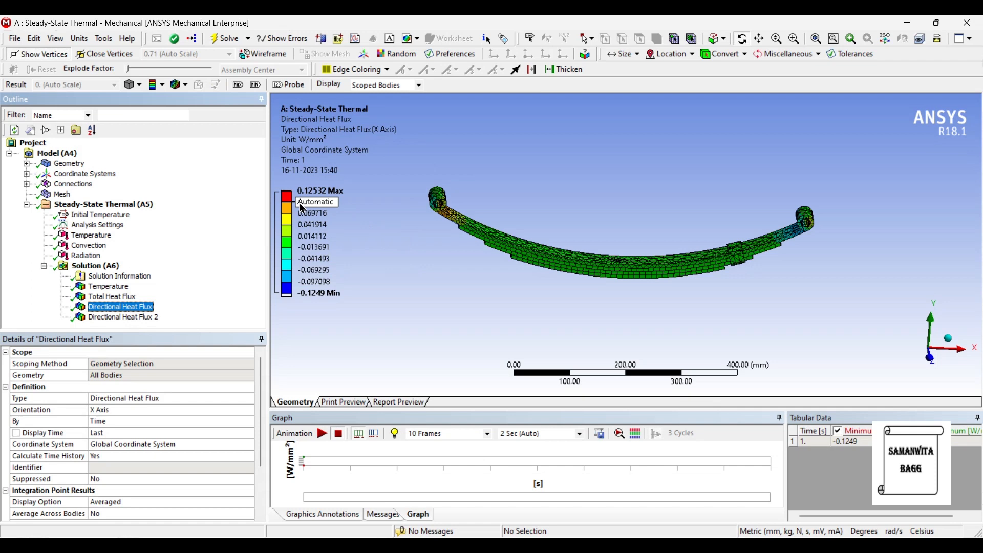
click(147, 318)
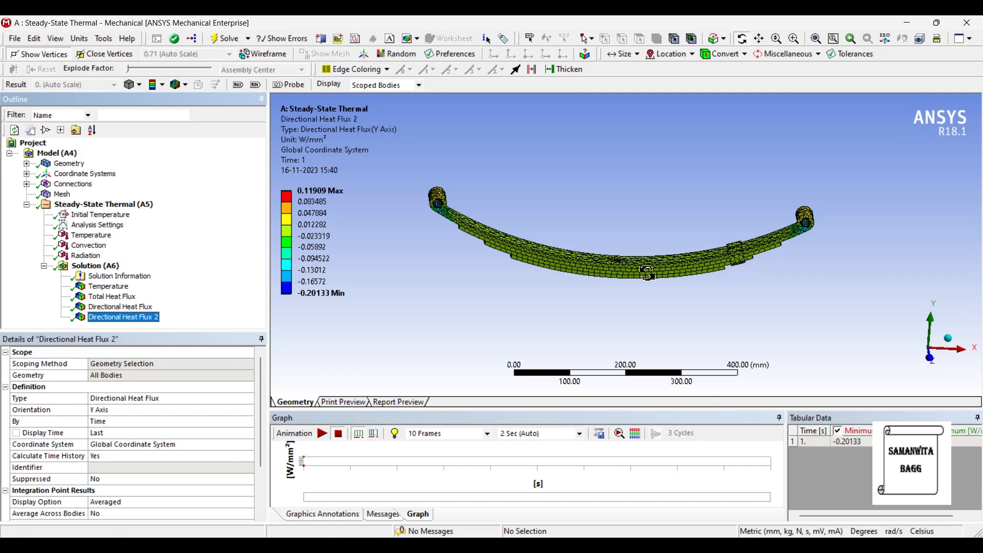
Select all seven leaf spring bodies and request a new material for their assignment, switching to Engineering Data in Workbench.
click(27, 164)
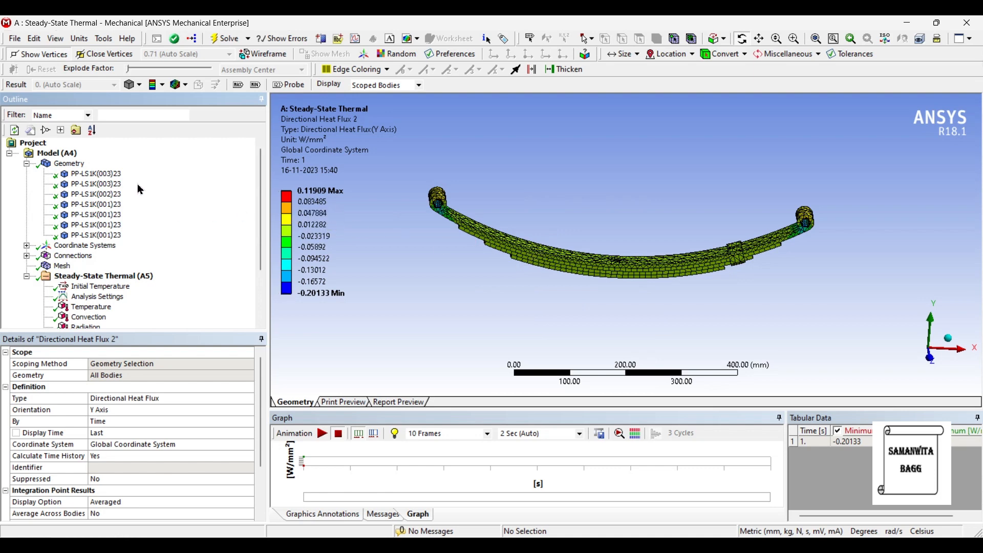
click(114, 174)
ctrl+click(113, 184)
ctrl+click(110, 194)
ctrl+click(110, 204)
ctrl+click(110, 215)
ctrl+click(111, 224)
ctrl+click(110, 235)
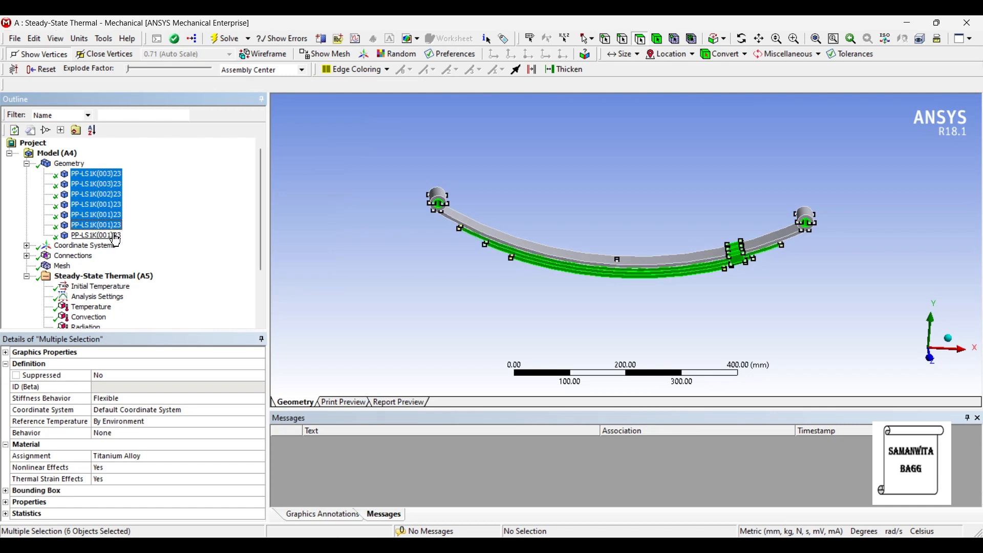
click(163, 458)
click(259, 457)
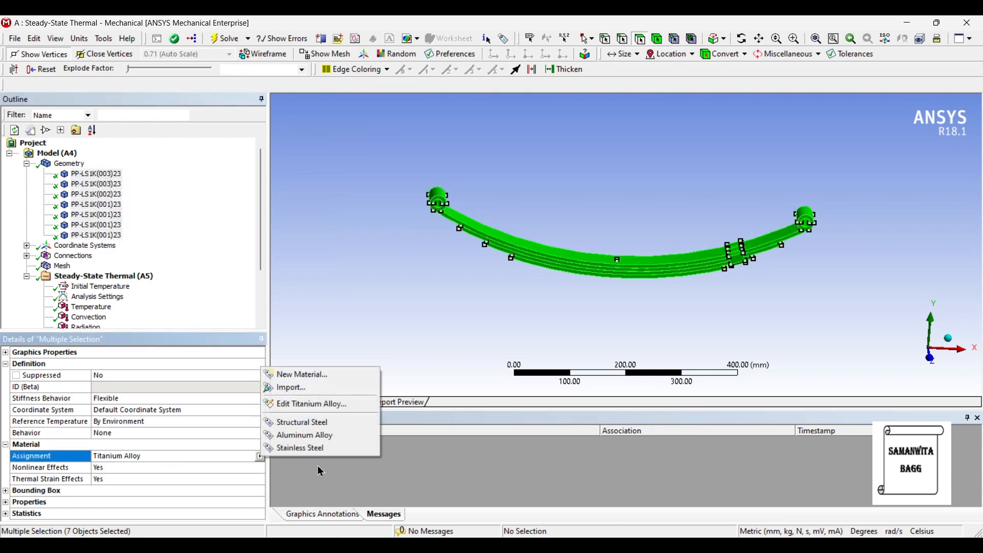
click(308, 379)
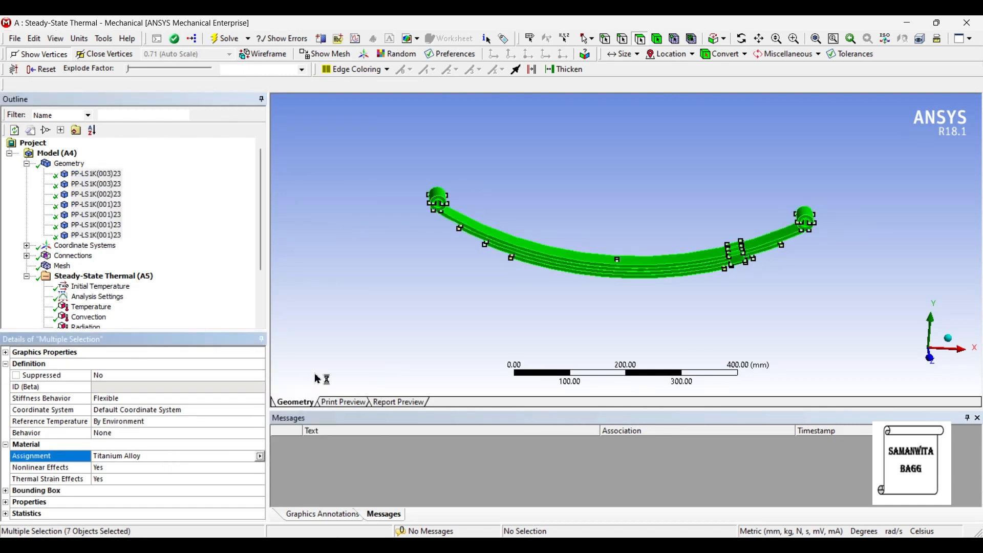
click(507, 297)
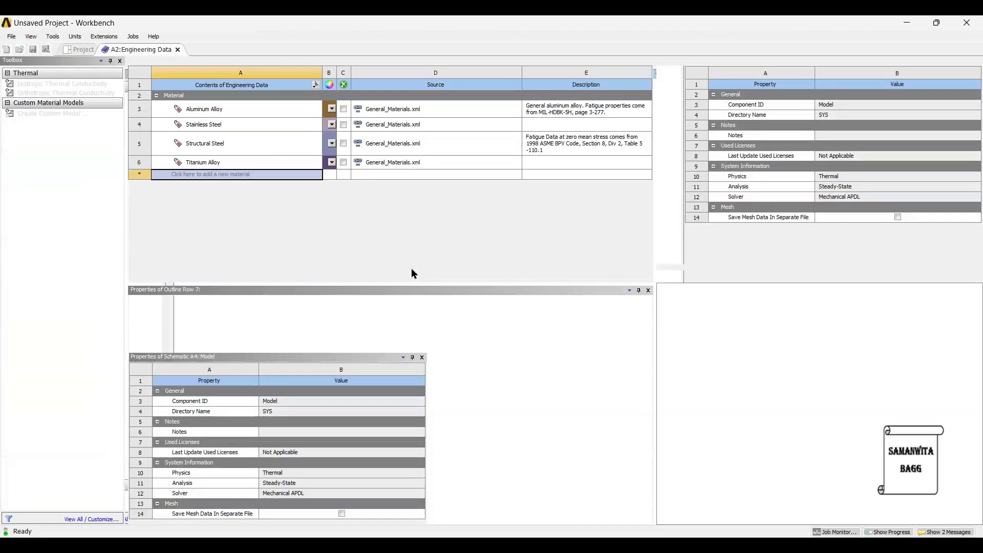
Add Epoxy Carbon UD (230 GPa) Prepreg from the Composite Materials library to the project's engineering data.
click(119, 62)
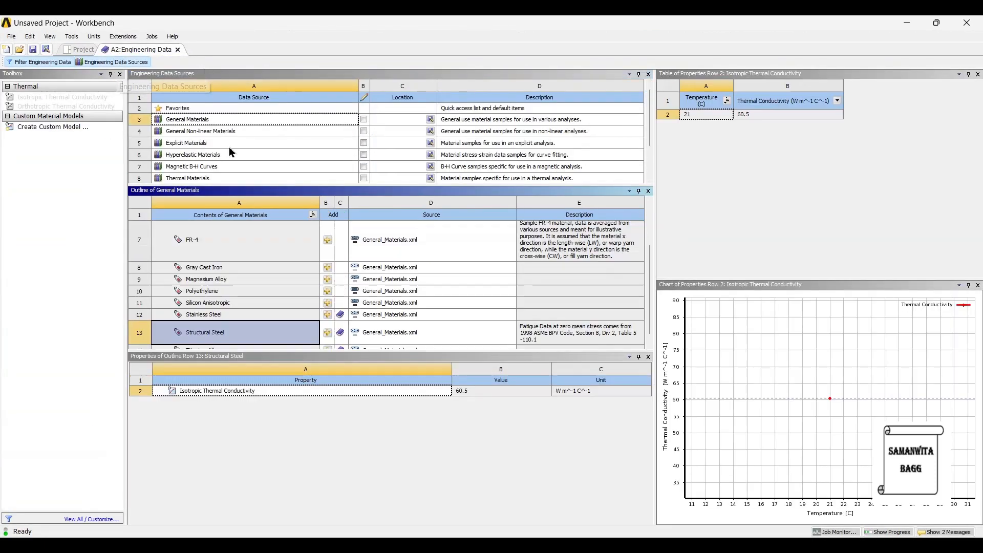
scroll(223, 164, down, 2)
click(205, 153)
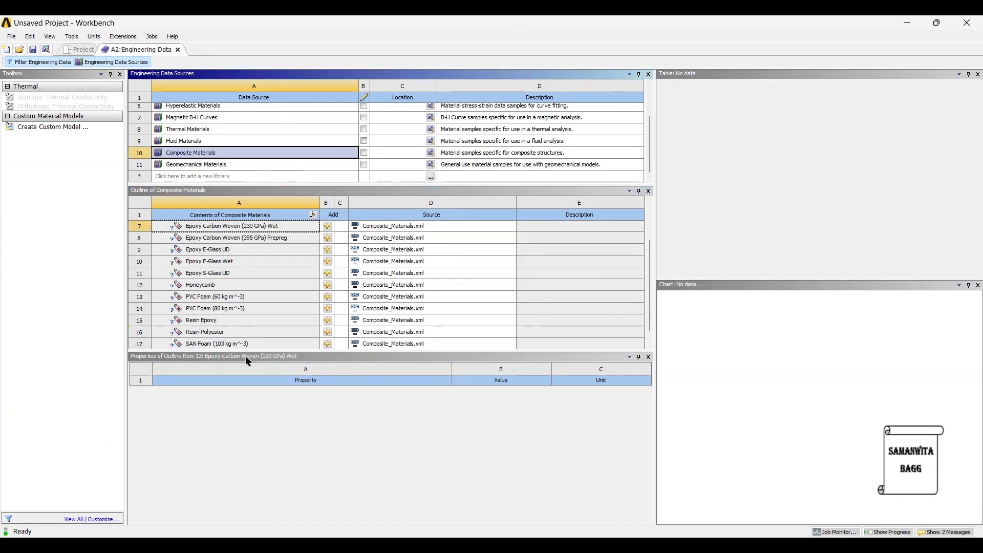
scroll(269, 279, down, 1)
scroll(264, 336, up, 3)
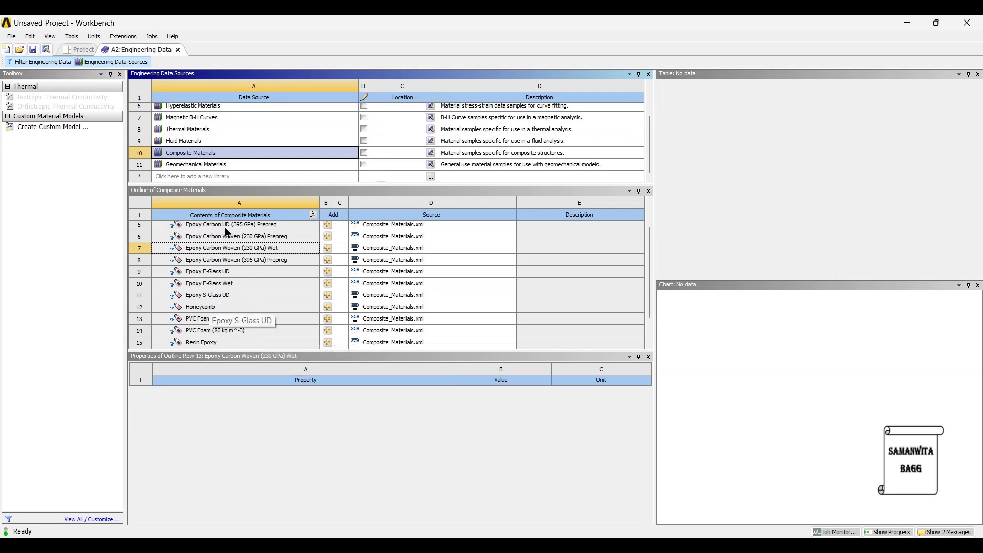
scroll(228, 233, up, 3)
click(218, 245)
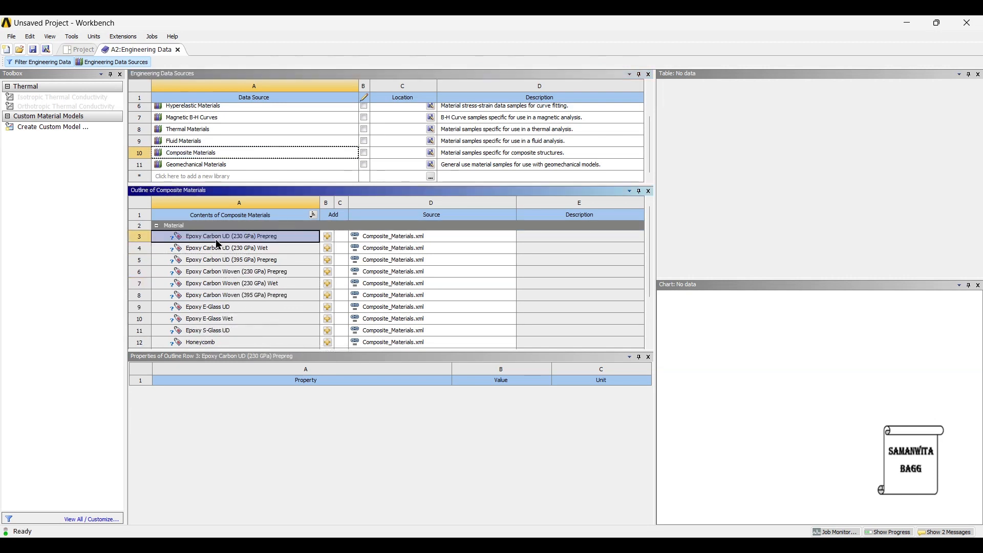
click(328, 240)
click(329, 236)
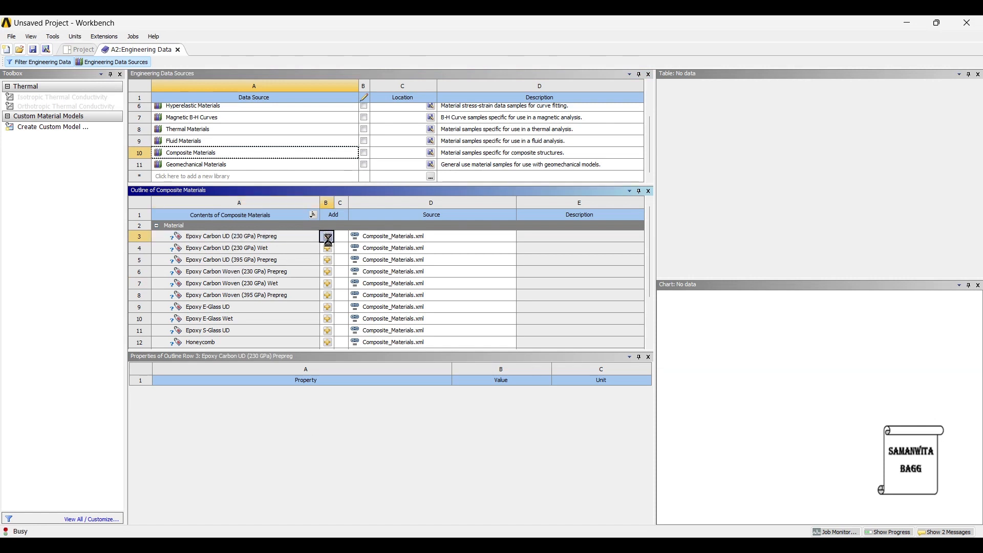
Add isotropic thermal conductivity of 2.83 W m^-1 C^-1 to the Epoxy Carbon UD (230 GPa) Prepreg material in the project's engineering data.
click(105, 62)
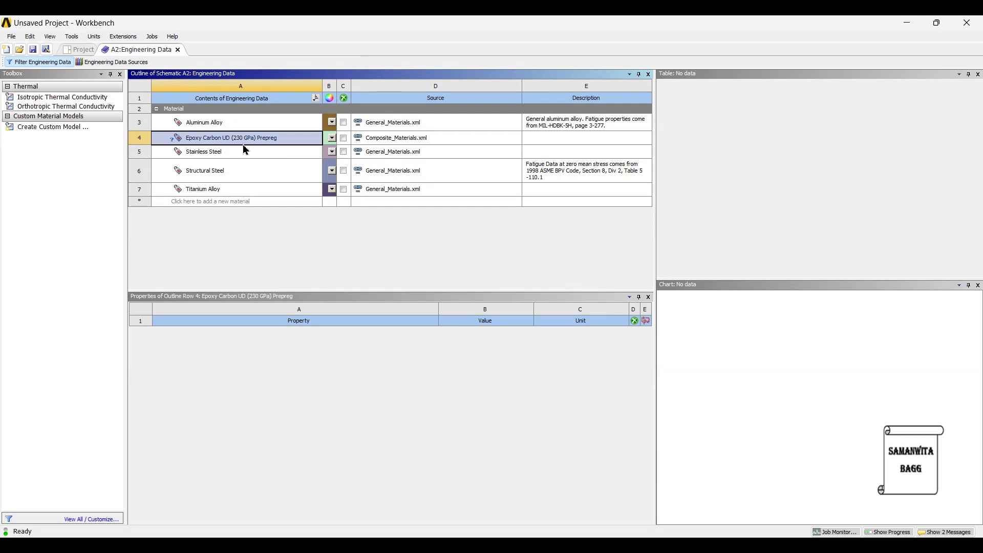
double_click(52, 99)
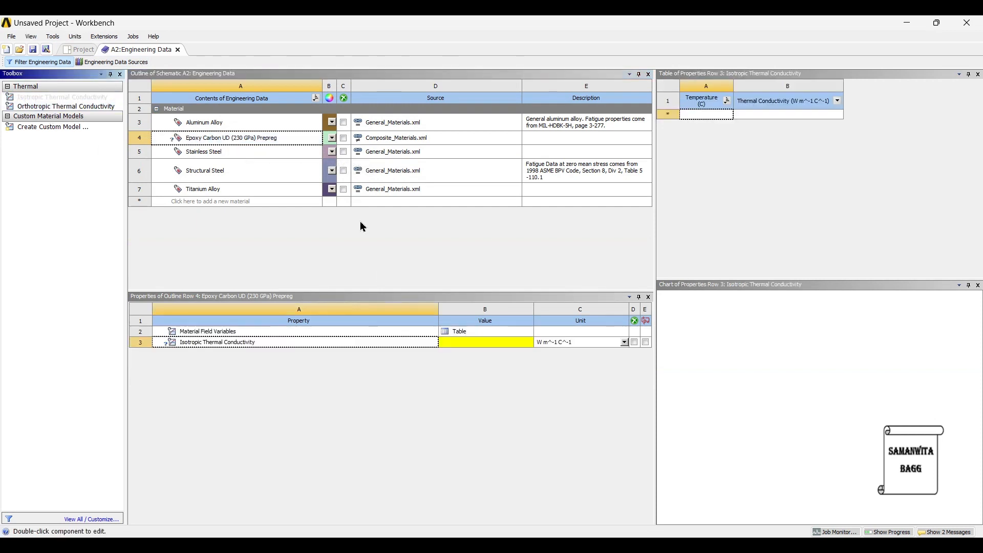
click(494, 344)
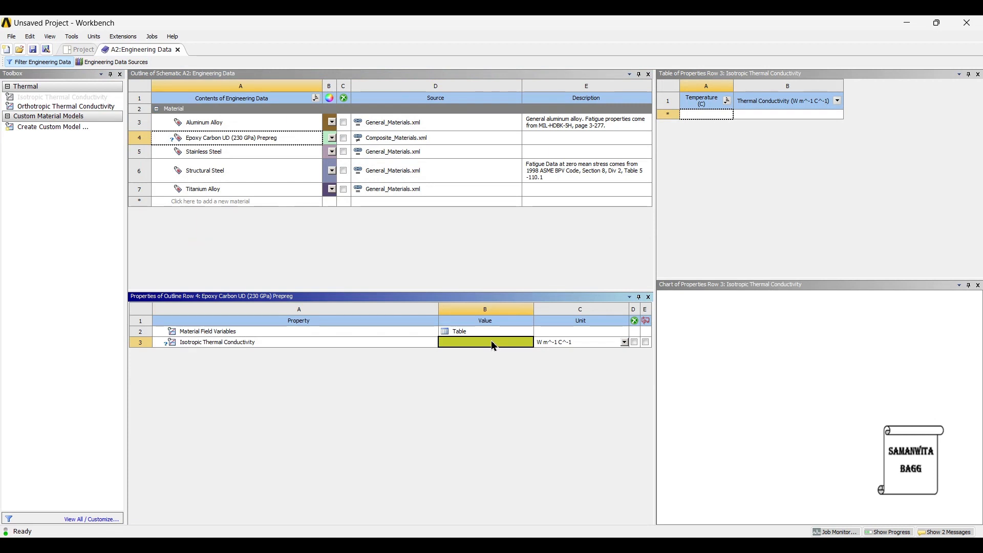
text(2.)
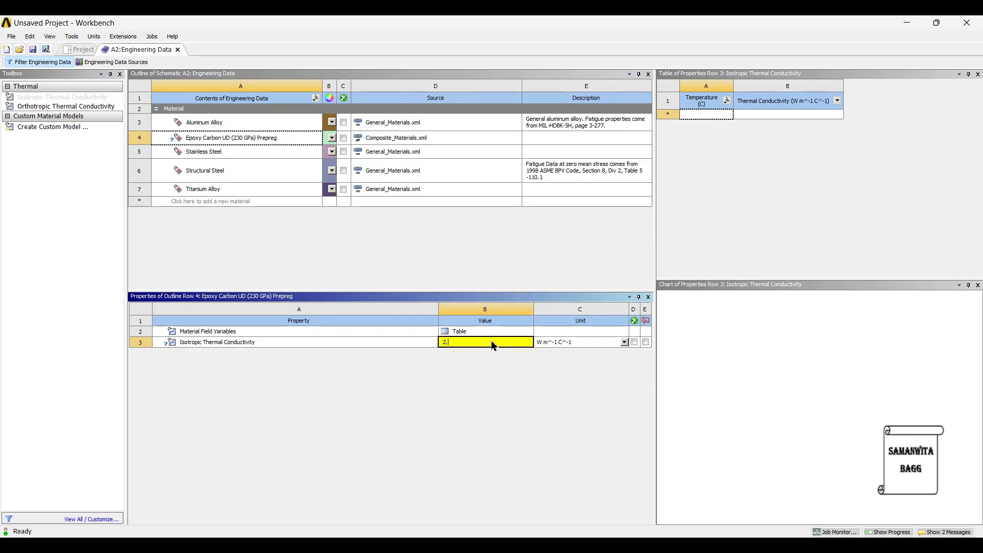
text(83)
key(Return)
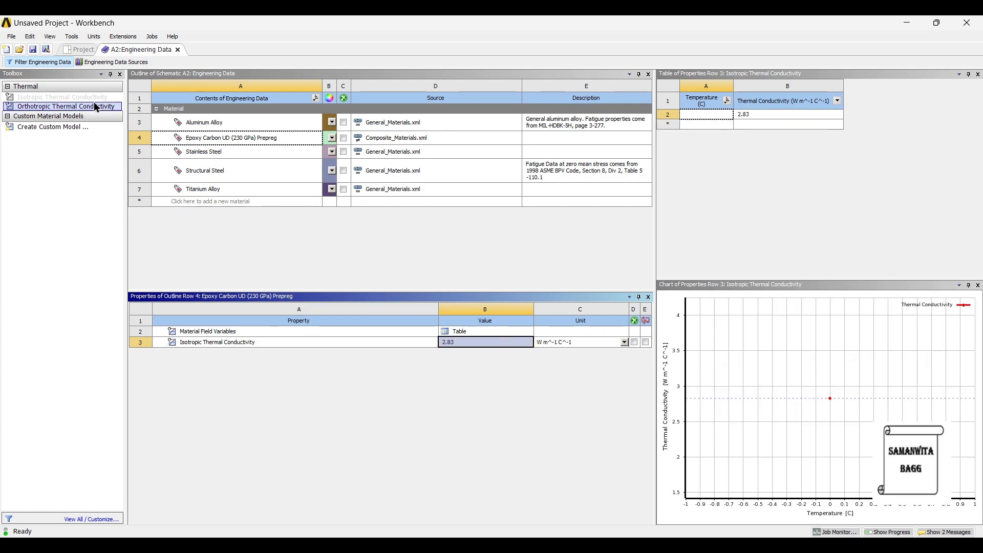
Update the project with the new material data and switch back to the Mechanical window.
click(77, 49)
click(160, 62)
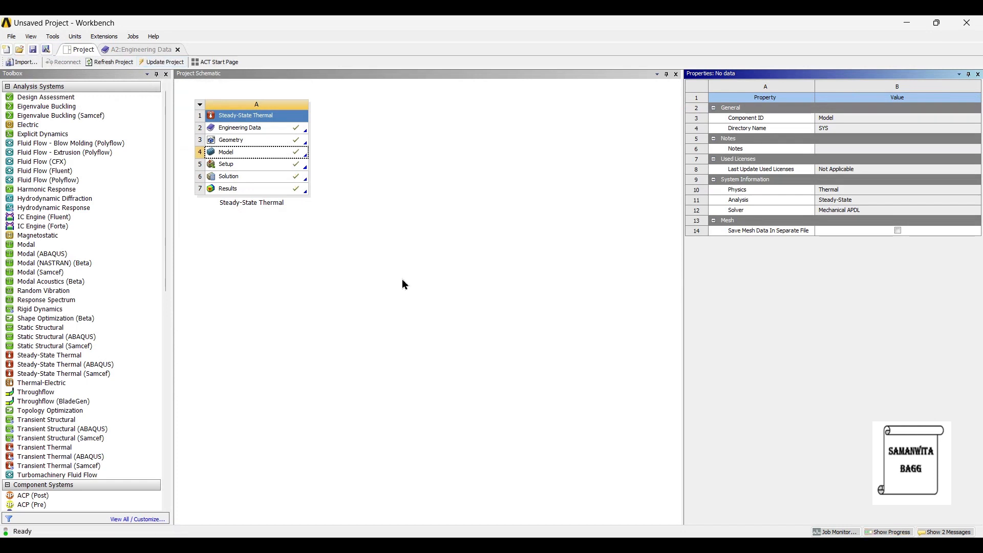
key(alt+Tab)
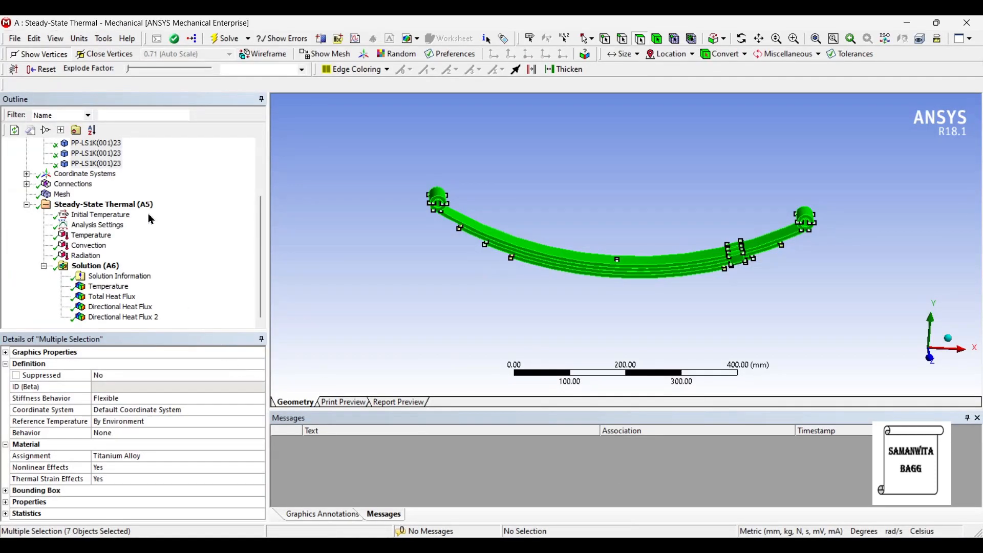
Assign Epoxy Carbon UD (230 GPa) Prepreg to the seven selected leaf spring bodies and check the assignment on individual bodies.
click(186, 457)
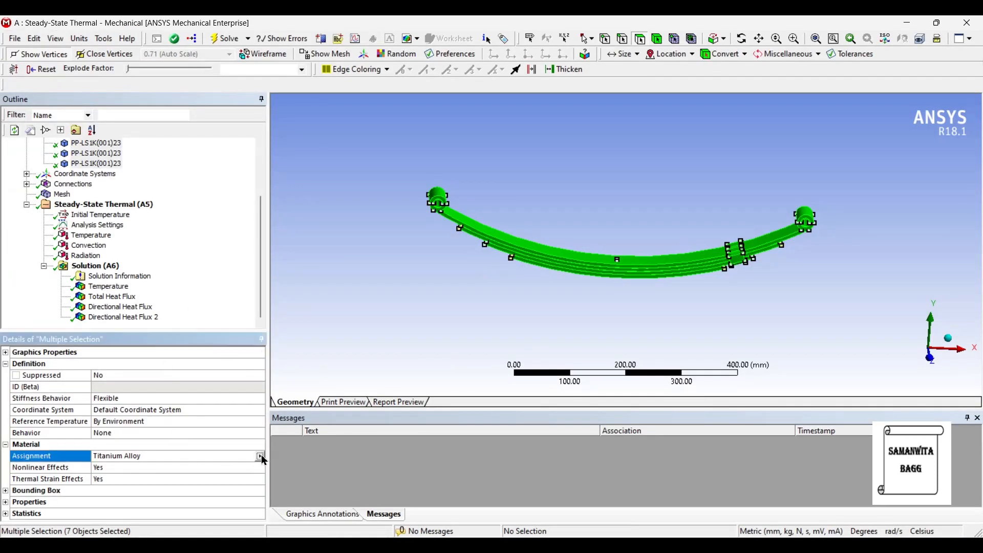
click(260, 456)
click(323, 443)
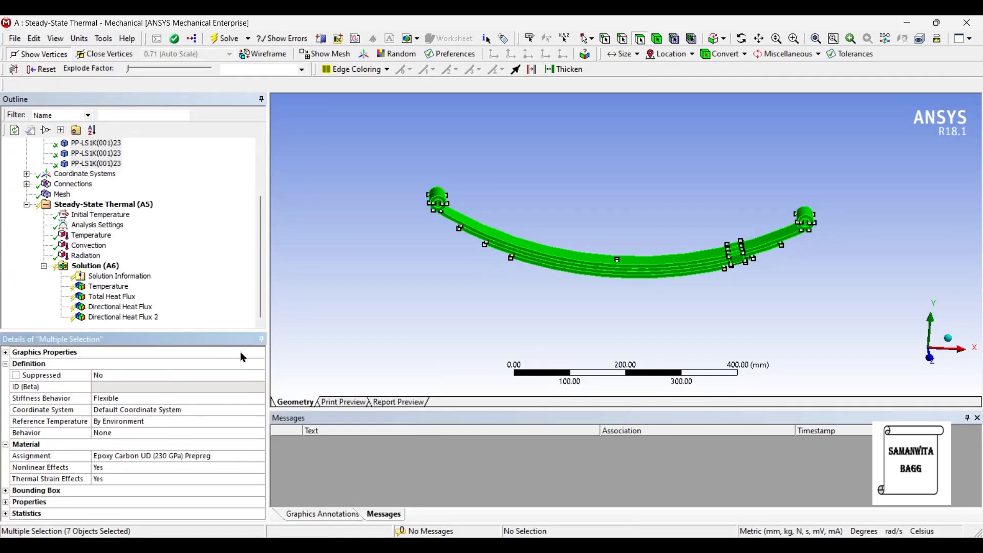
scroll(133, 205, up, 3)
click(103, 175)
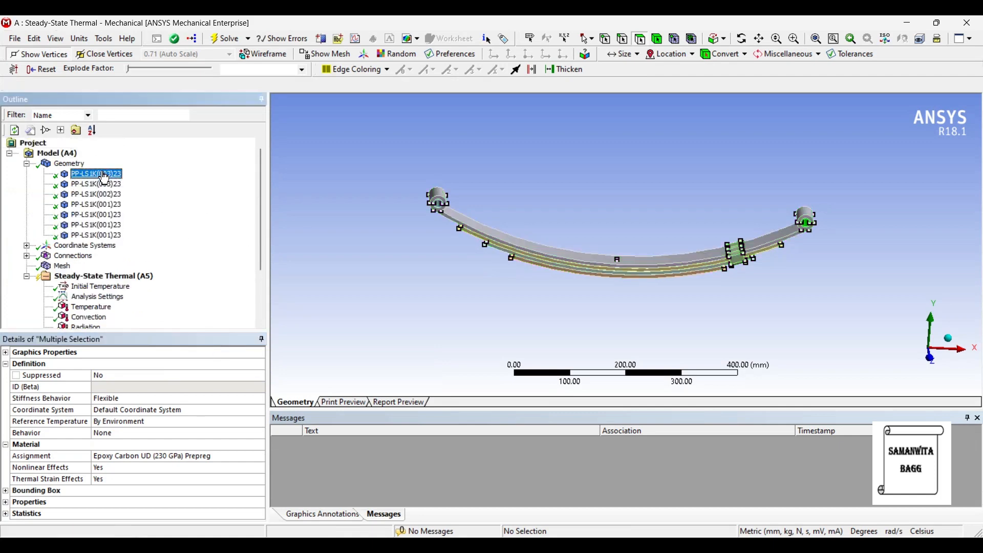
key(Down)
key(Down)
key(Down)
key(Down)
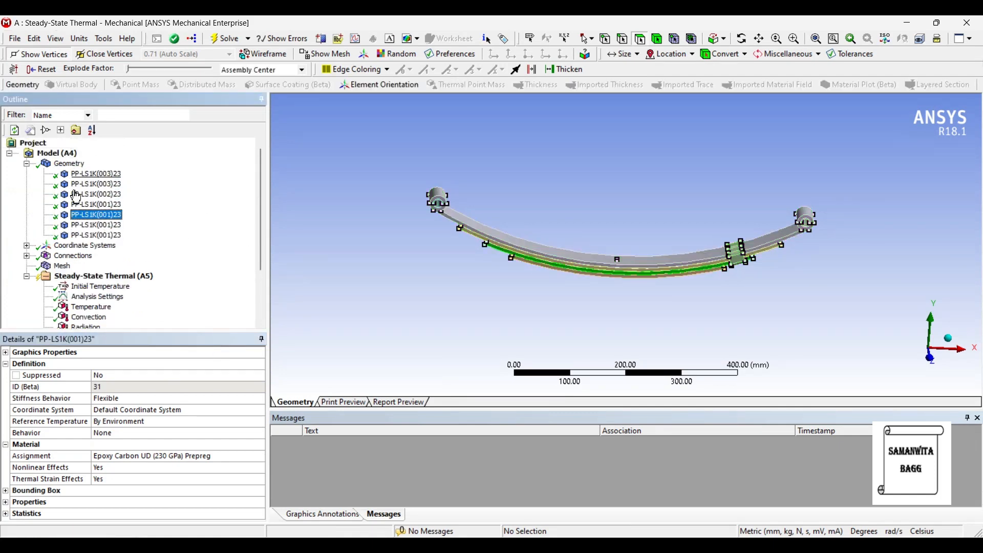
Collapse the geometry list and solve the steady-state thermal analysis with the epoxy carbon leaf spring.
click(26, 163)
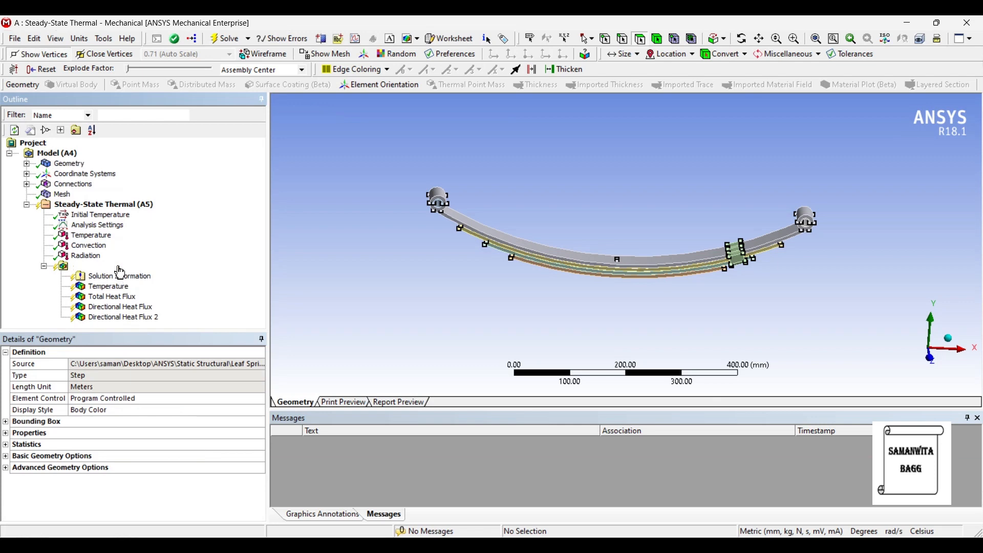
click(117, 266)
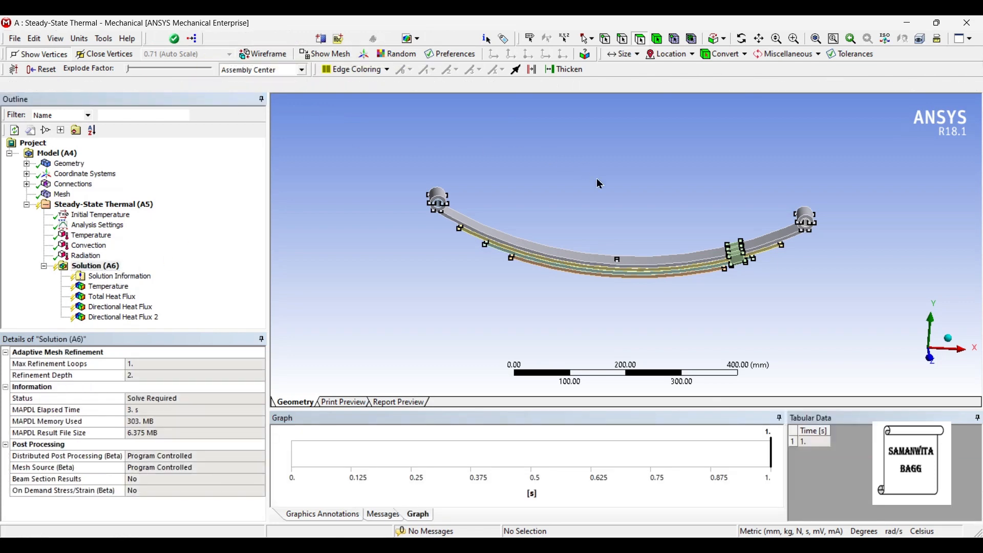
key(F5)
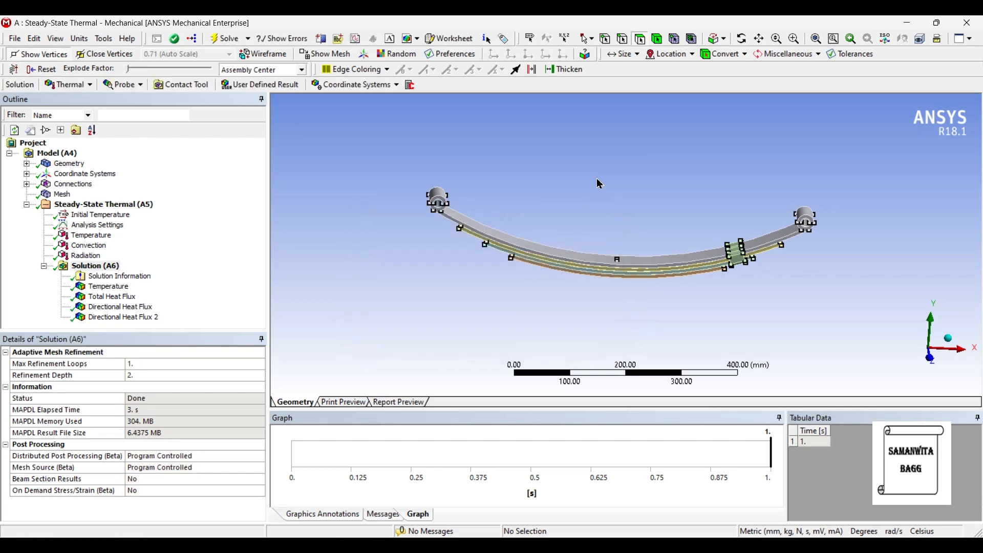
Examine the temperature, total heat flux and X- and Y-axis directional heat flux results for the epoxy carbon spring.
click(109, 286)
drag(596, 286, 613, 270)
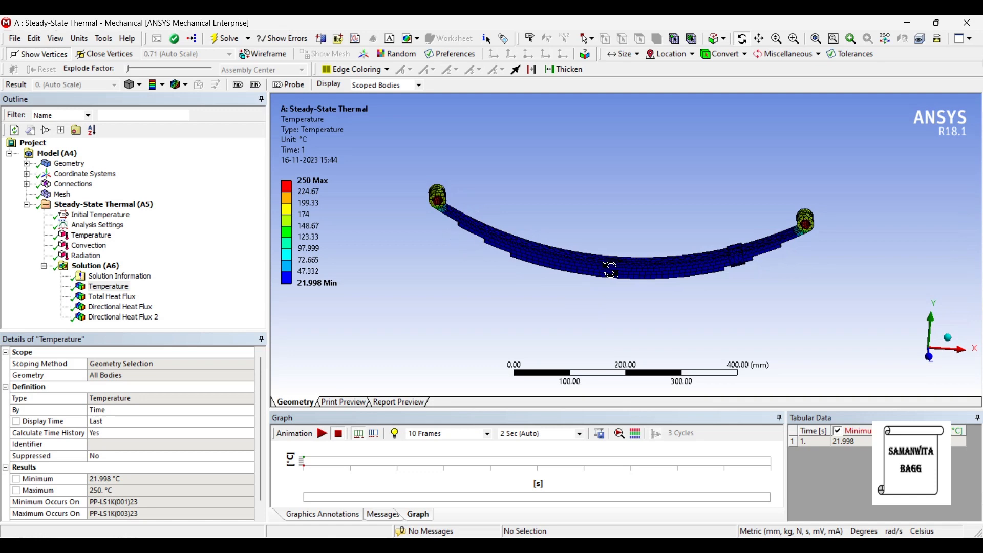
mouse_move(324, 270)
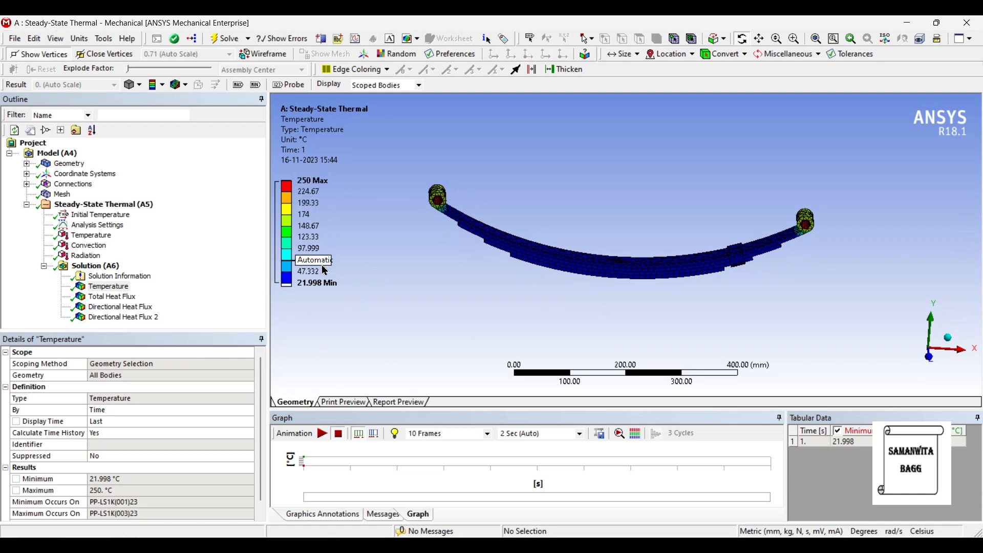
click(112, 297)
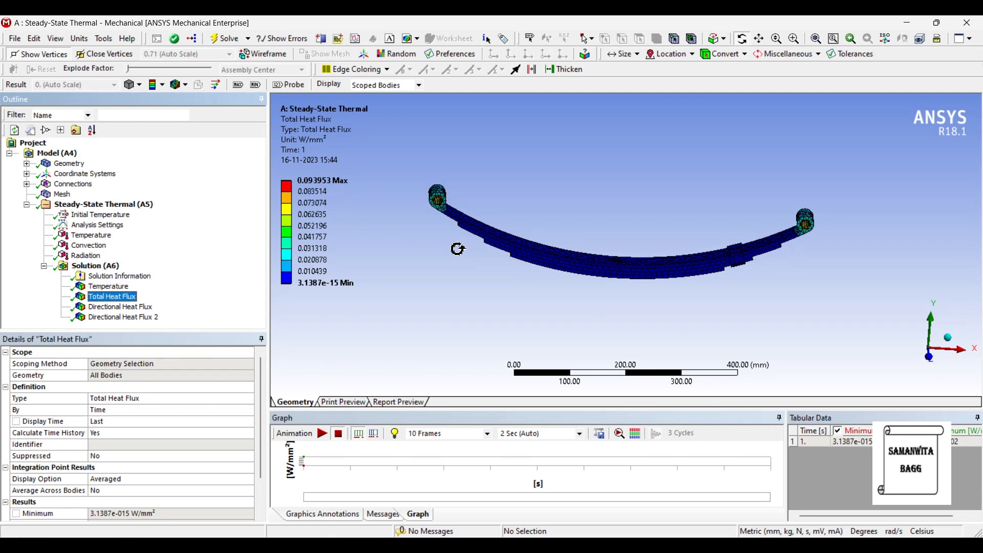
click(121, 307)
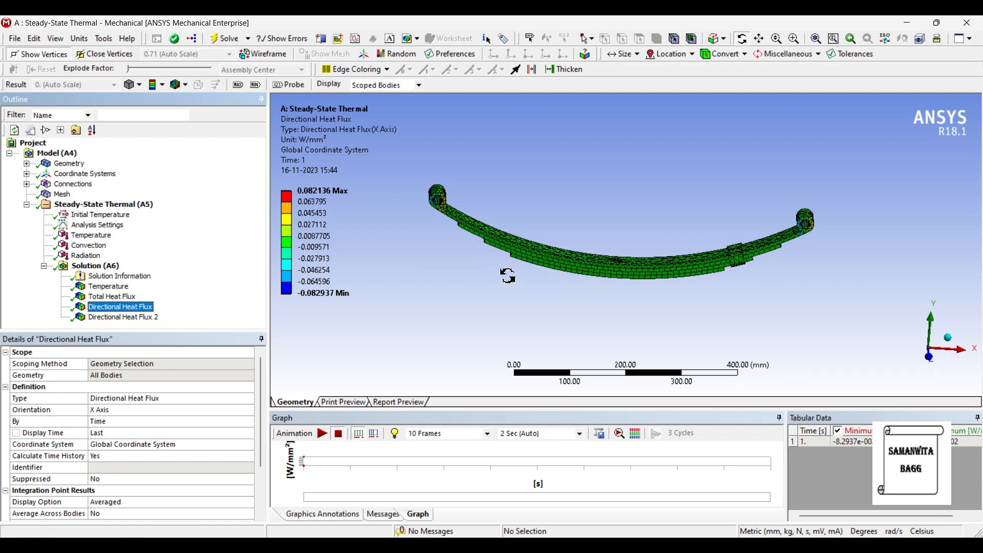
click(132, 318)
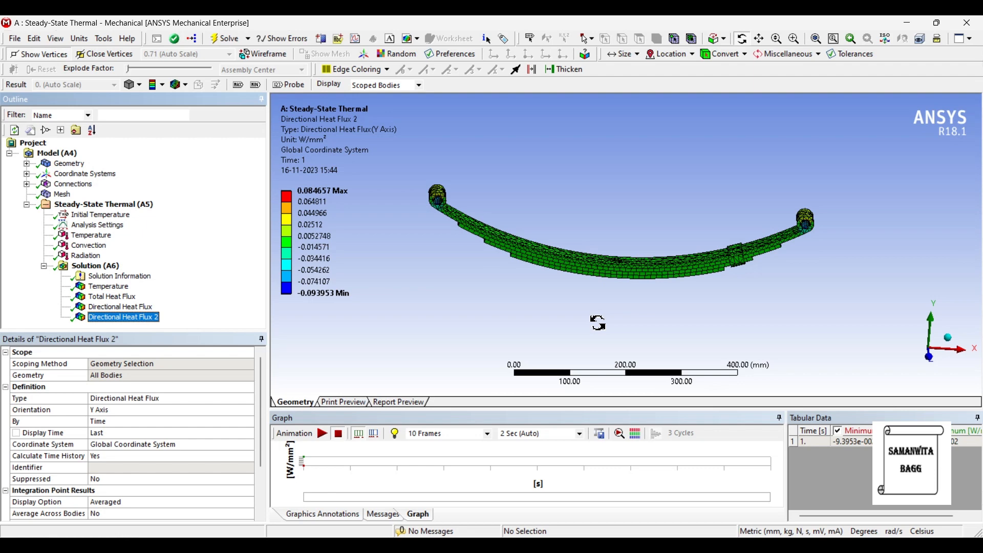
drag(598, 322, 786, 323)
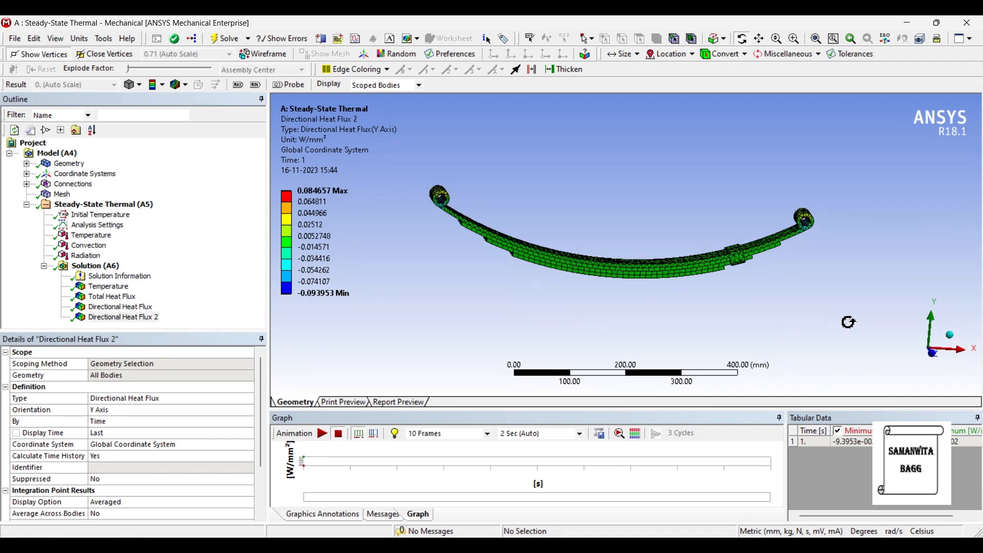